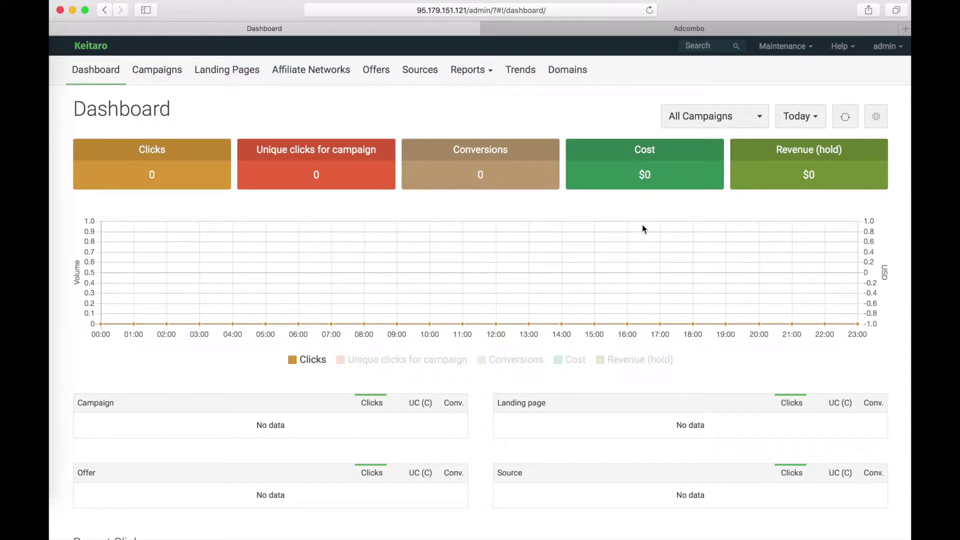
- Create an Adcombo.com affiliate network in Keitaro from its template
left_click(311, 75)
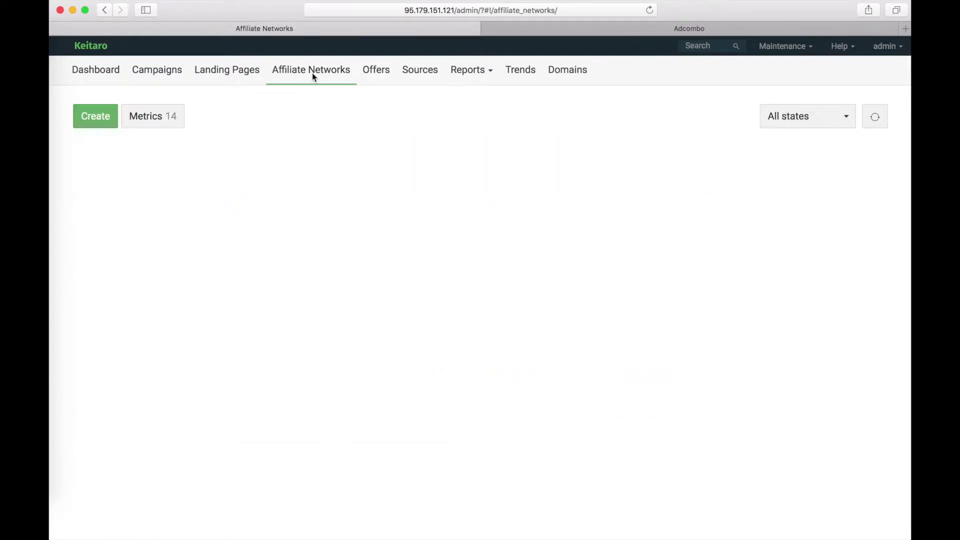
left_click(95, 119)
left_click(390, 119)
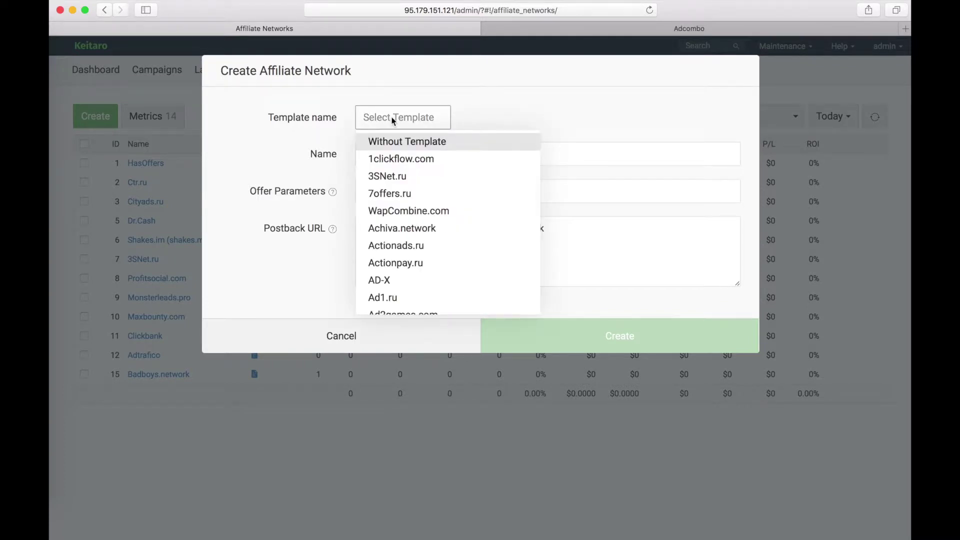
type("adcomb")
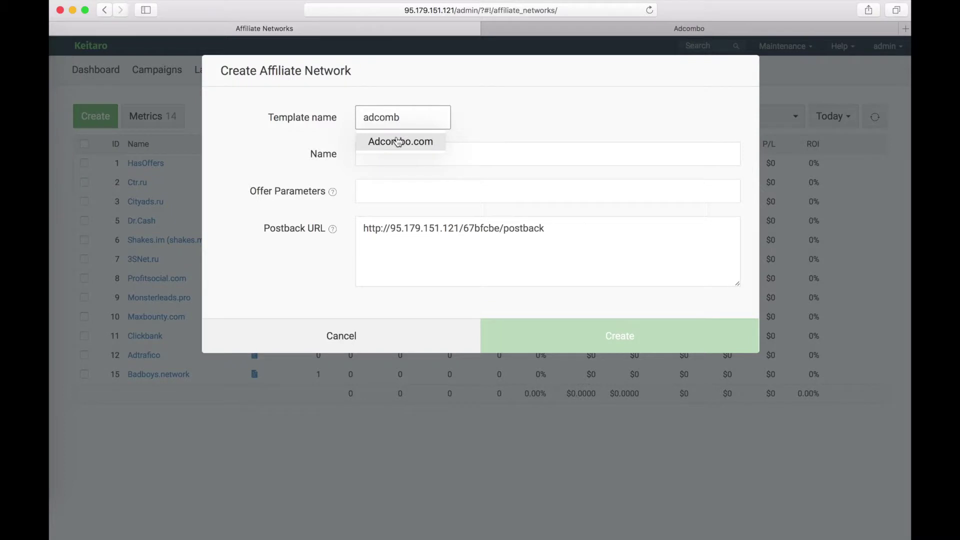
left_click(398, 142)
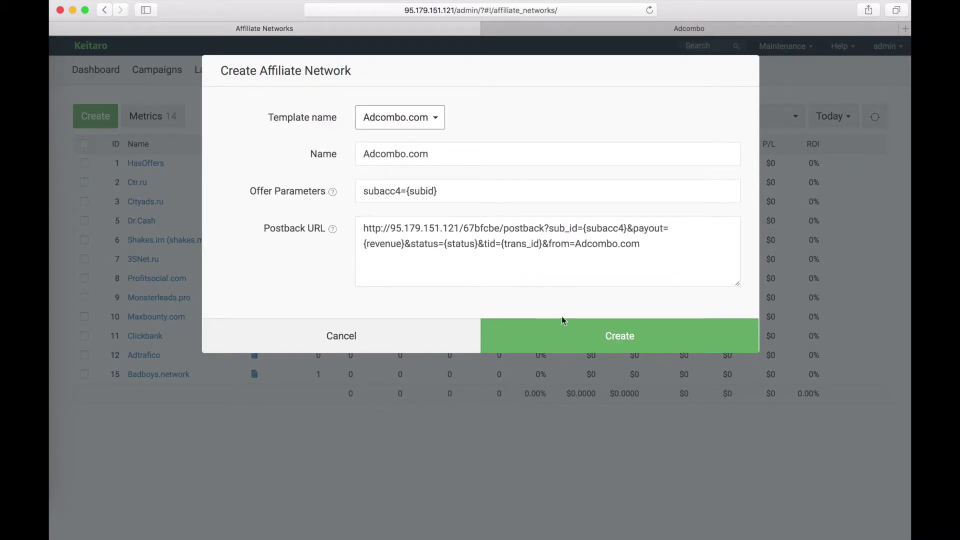
left_click(570, 340)
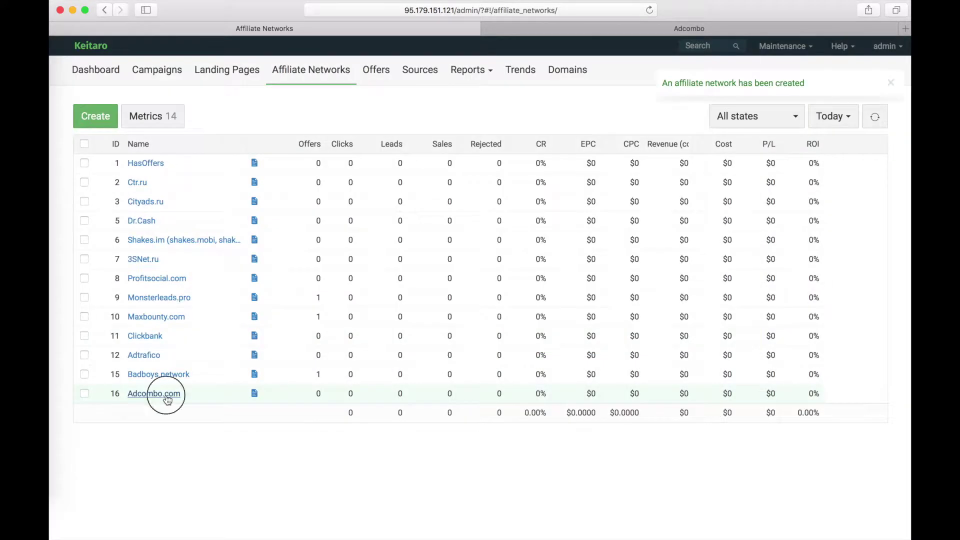
- Review the new network's postback URL and status suffixes, then go to the Adcombo offers tab
left_click(160, 393)
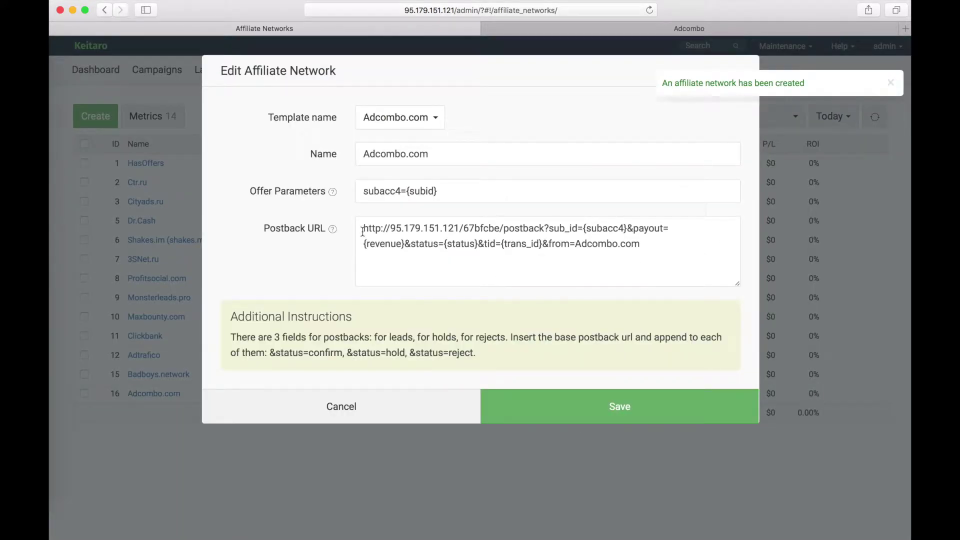
left_click_drag(362, 231, 669, 244)
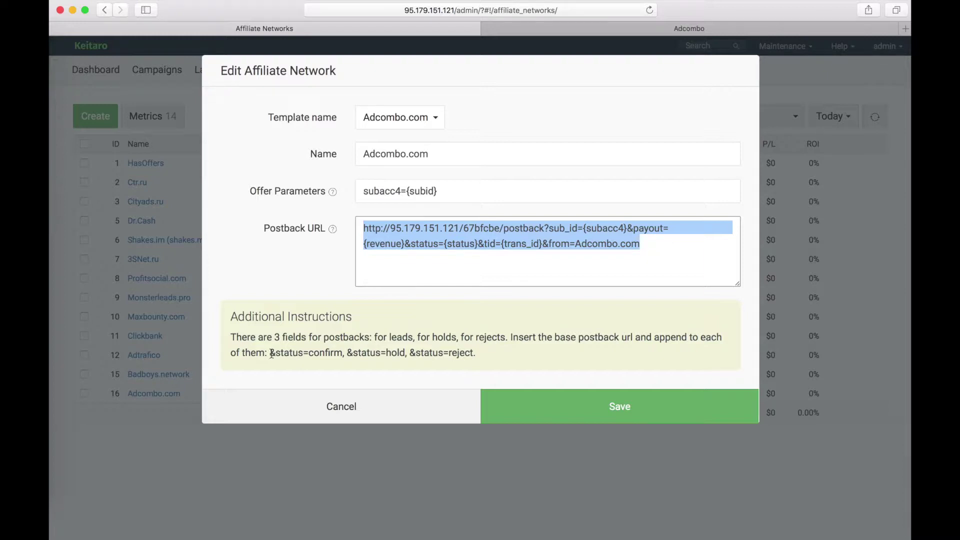
left_click_drag(271, 354, 518, 355)
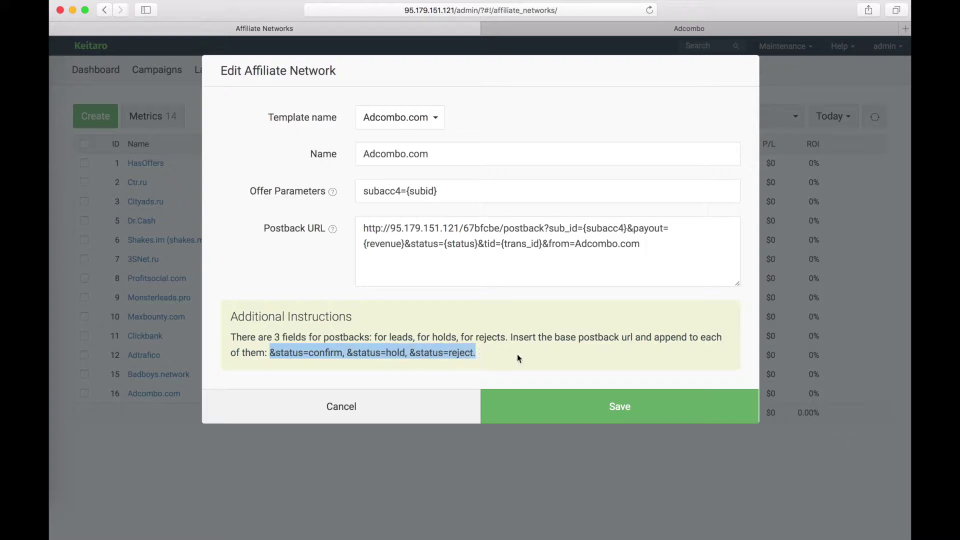
left_click(524, 355)
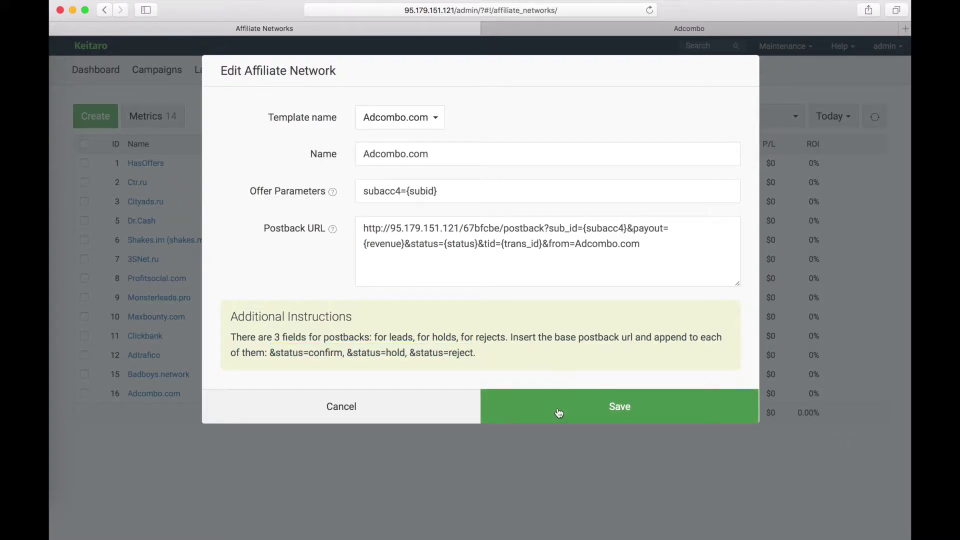
triple_click(734, 252)
left_click(749, 252)
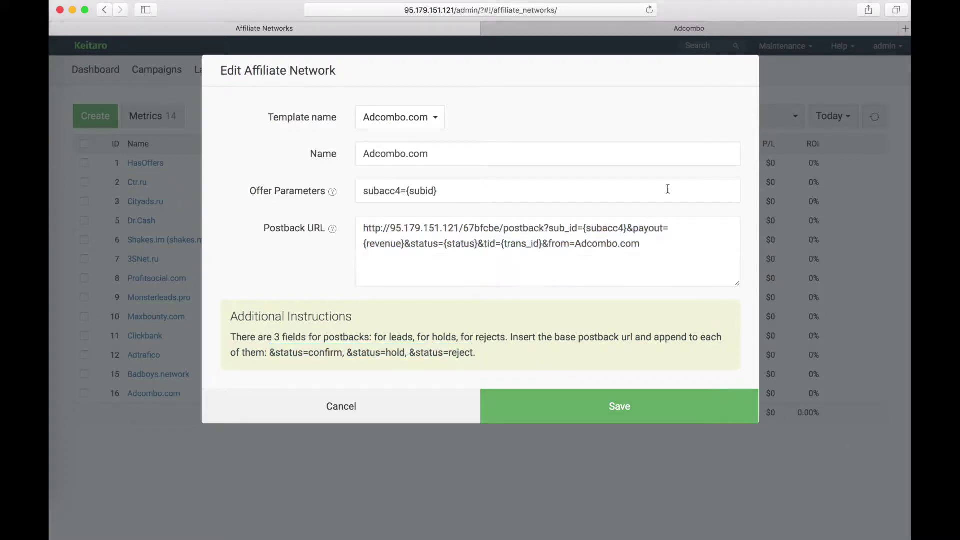
left_click(583, 29)
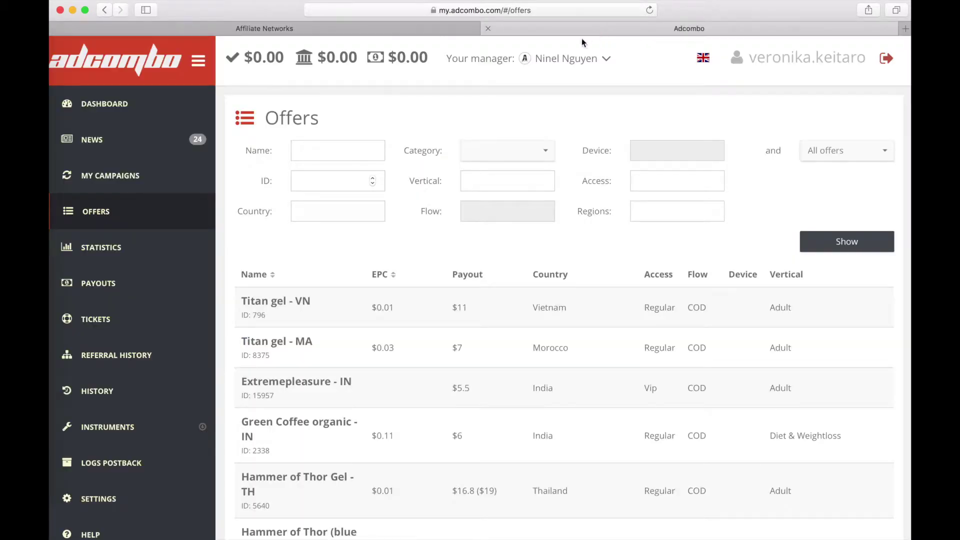
- Open the EcoSlim - ES offer and start a campaign named 'EcoSlim ES'
scroll(378, 402, "down", 15)
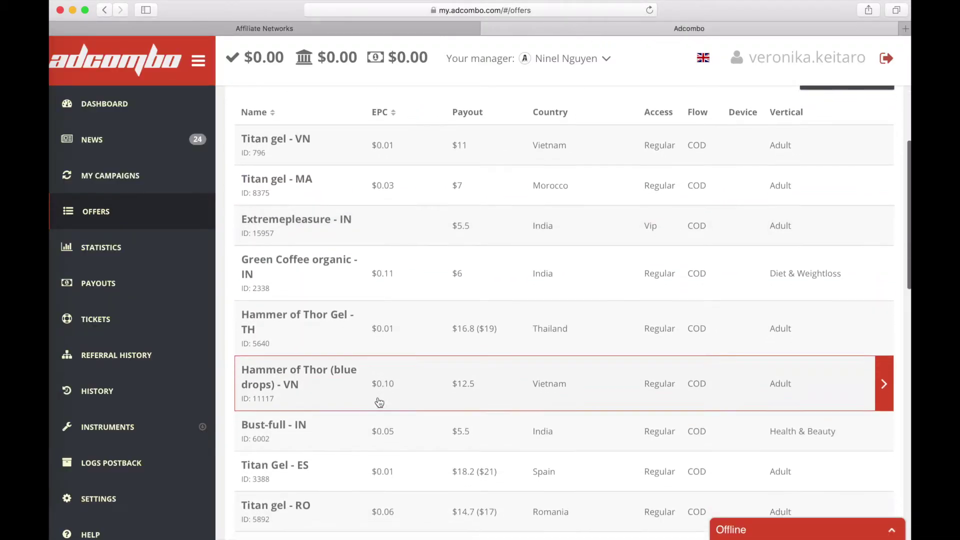
left_click(308, 379)
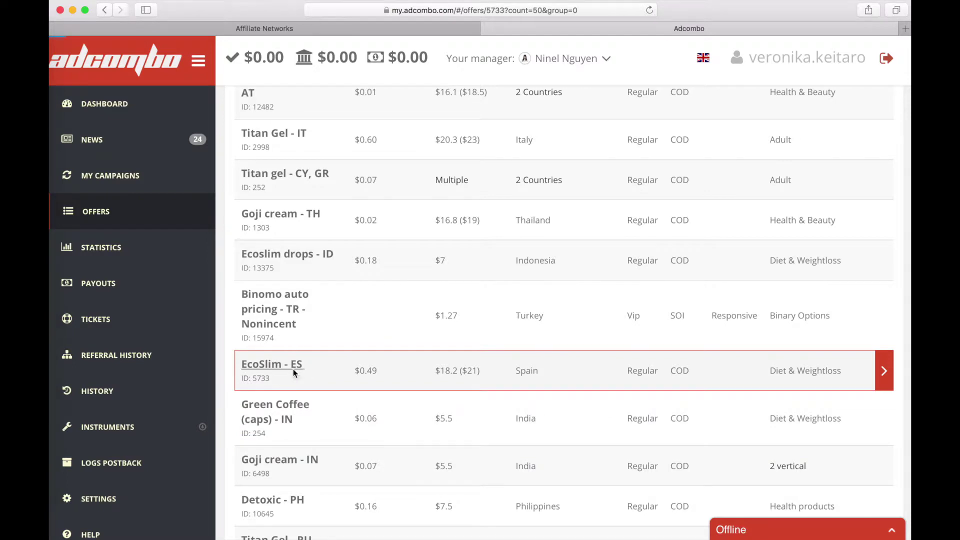
scroll(557, 325, "up", 2)
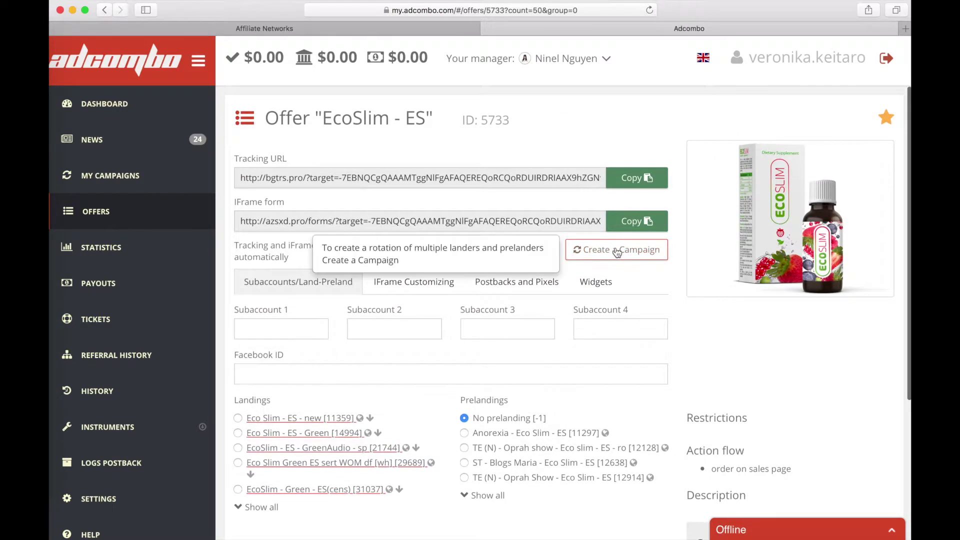
left_click(617, 253)
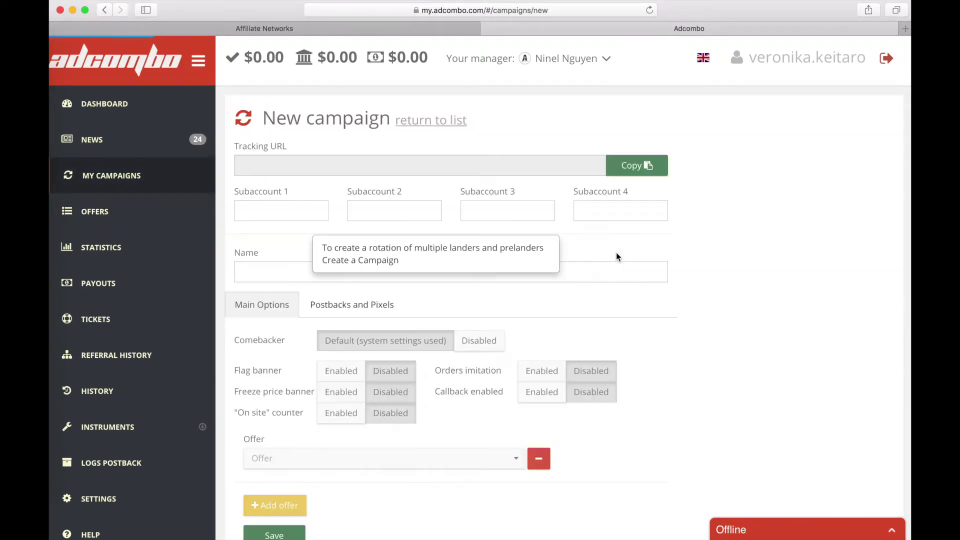
left_click(256, 270)
type("EcoSlim ES")
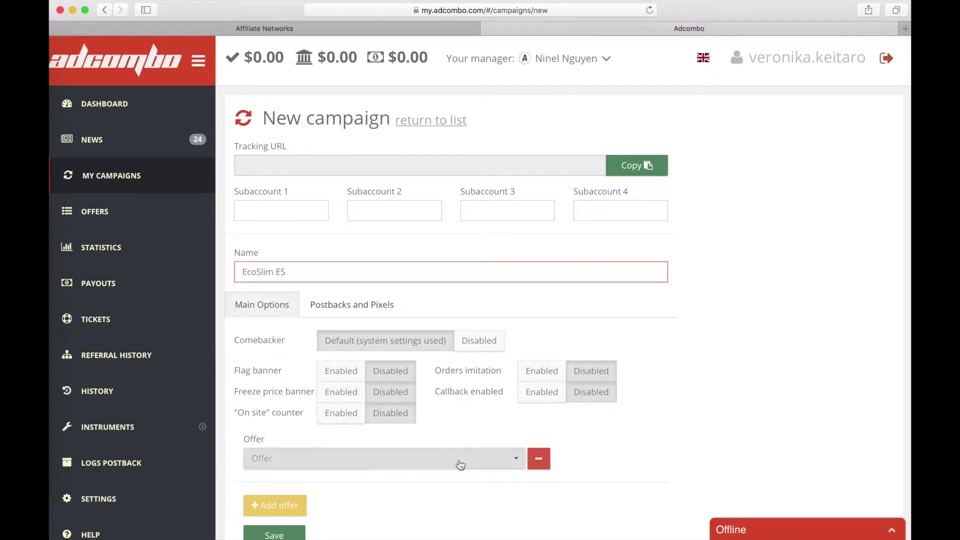
- Select offer EcoSlim - ES with the Eco Slim - ES - new landing and orders imitation widget, and save
left_click(459, 465)
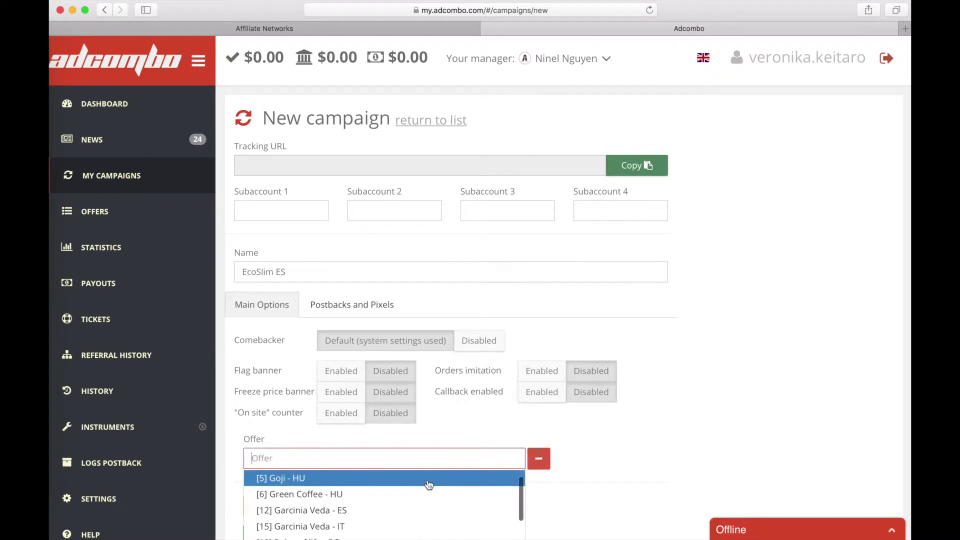
type("eco")
left_click(359, 481)
scroll(360, 449, "down", 5)
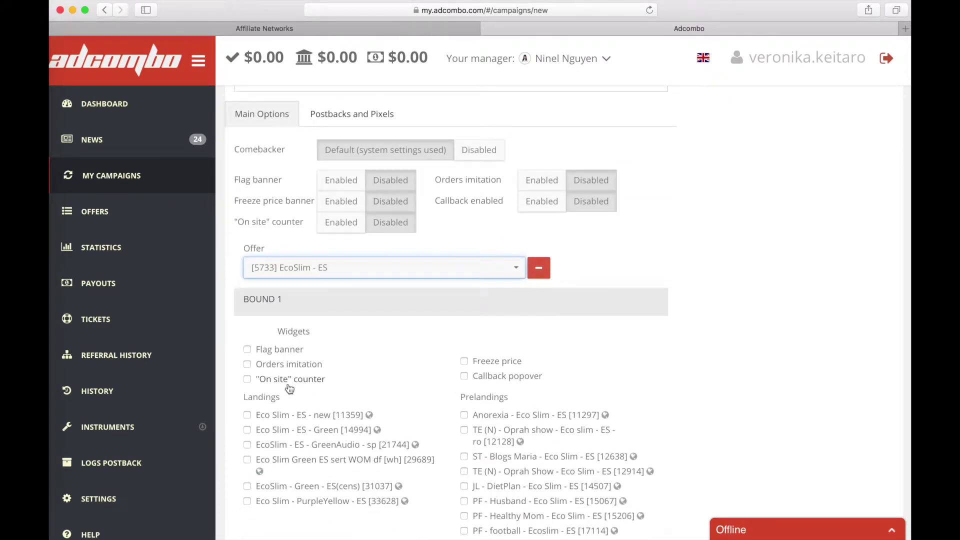
left_click(247, 364)
left_click(247, 415)
scroll(367, 428, "down", 10)
left_click(272, 489)
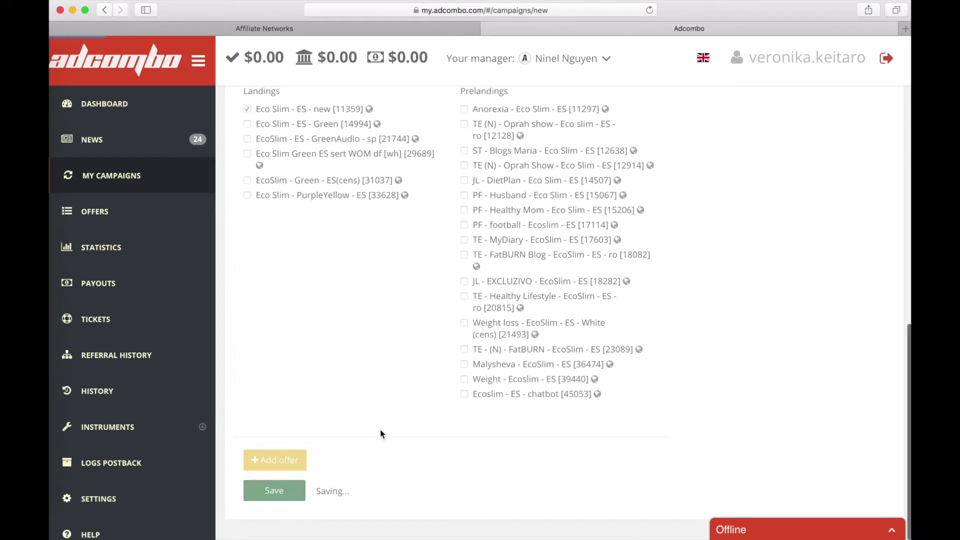
left_click(349, 307)
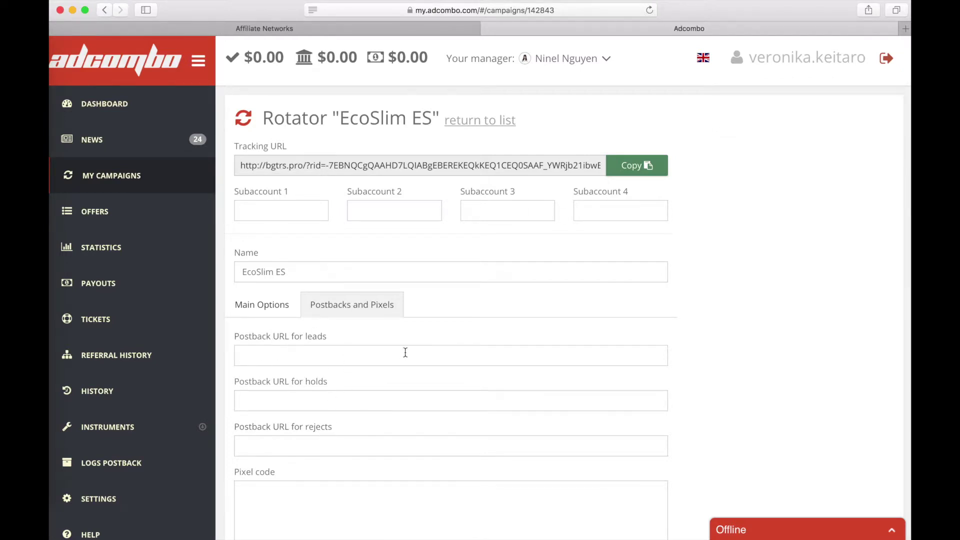
- Set the leads postback to Keitaro's postback URL plus &status=confirm
left_click(349, 30)
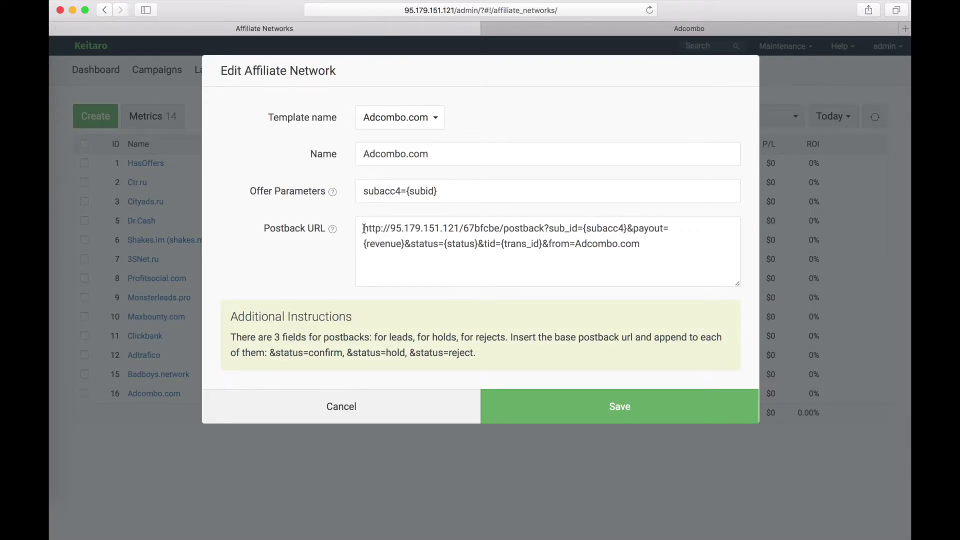
left_click_drag(363, 228, 653, 259)
key("super+c")
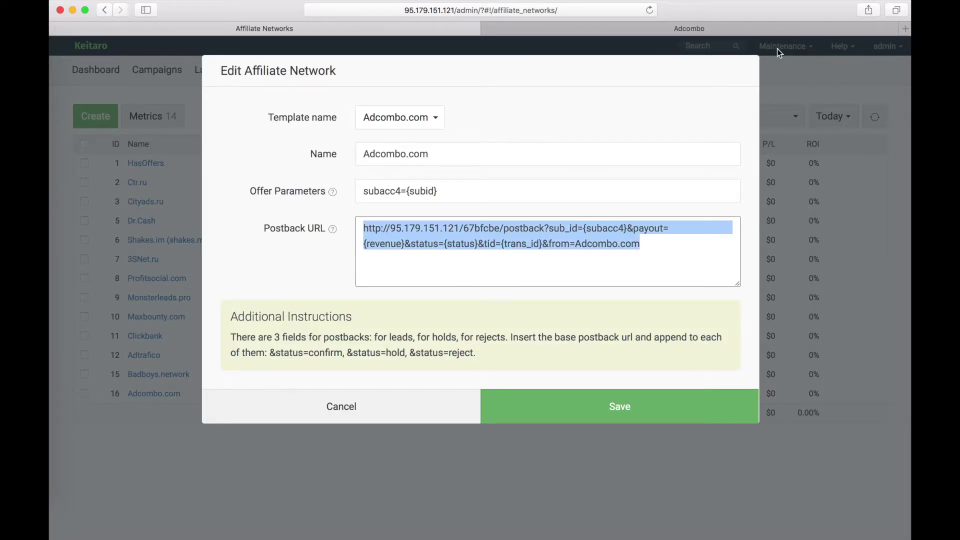
left_click(723, 29)
left_click(363, 354)
key("super+v")
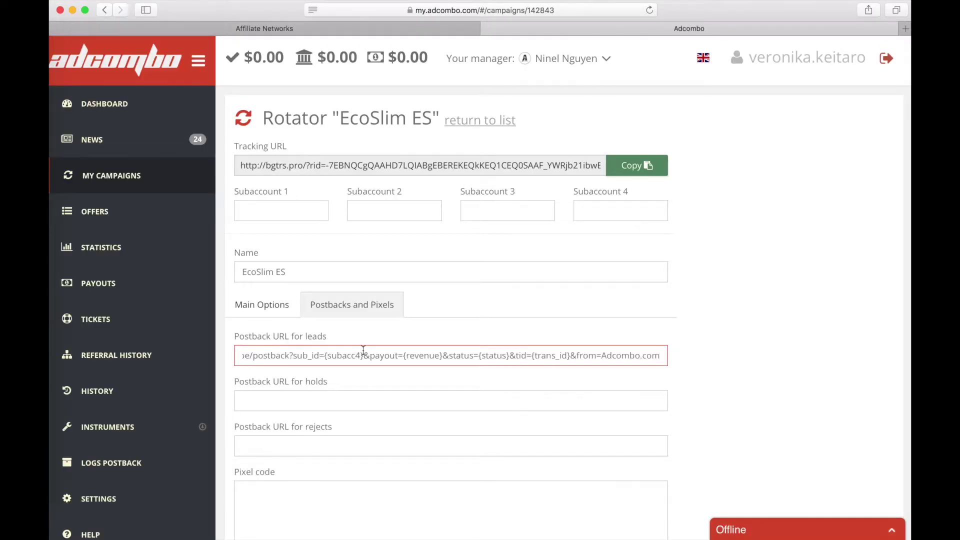
left_click(349, 29)
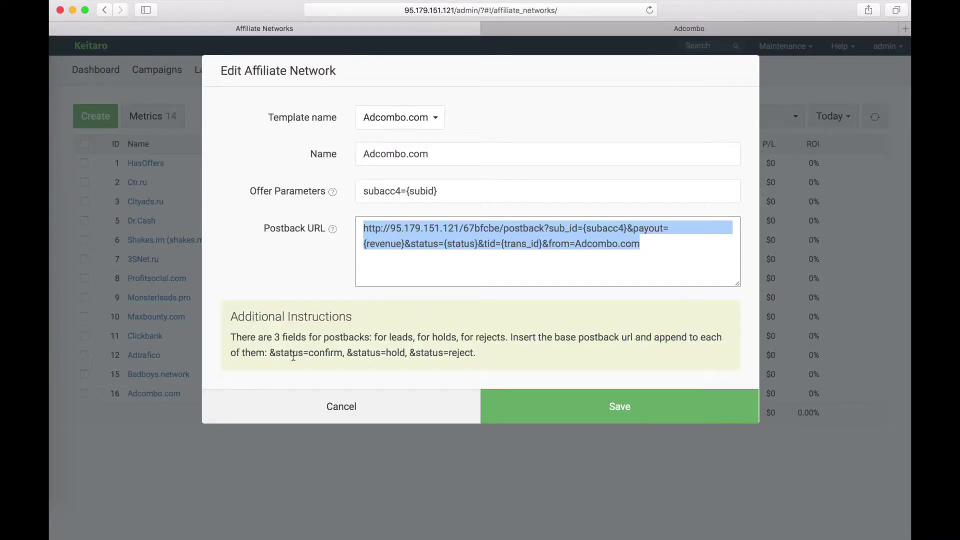
left_click_drag(270, 353, 340, 352)
left_click(698, 30)
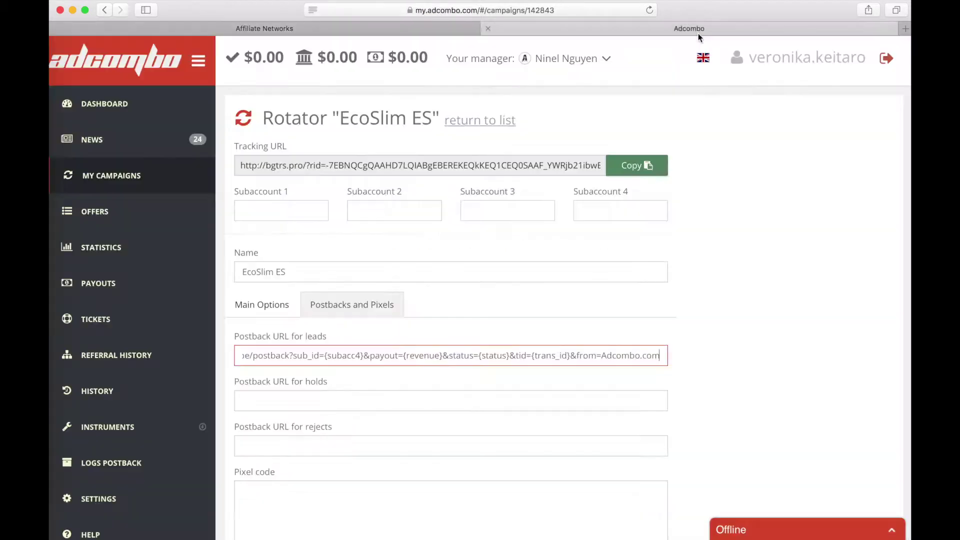
key("super+v")
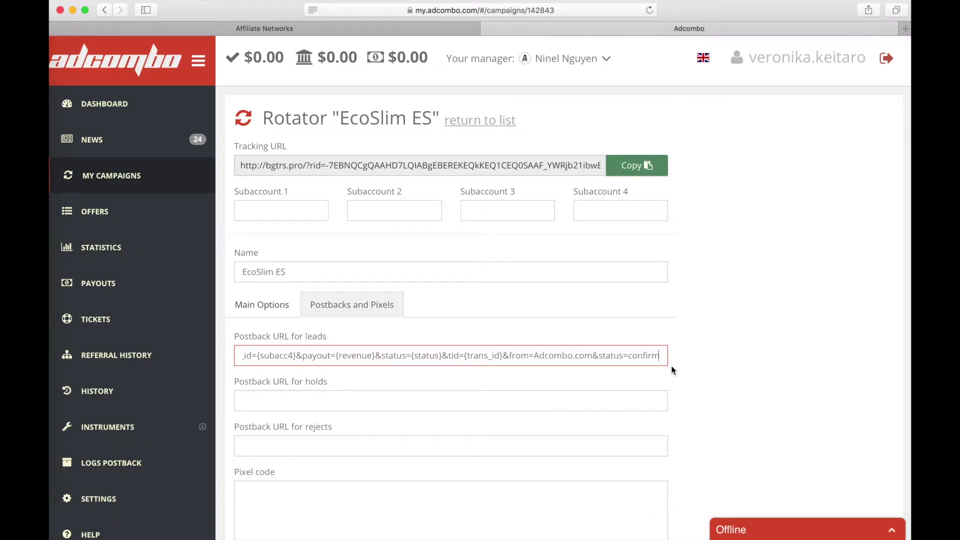
left_click_drag(593, 355, 655, 356)
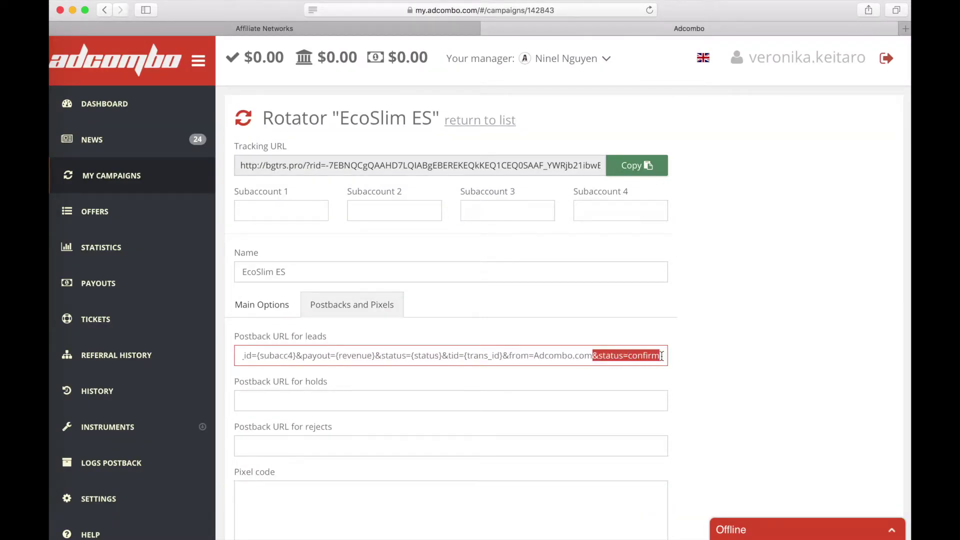
- Set the holds postback to Keitaro's postback URL plus &status=hold
left_click(378, 401)
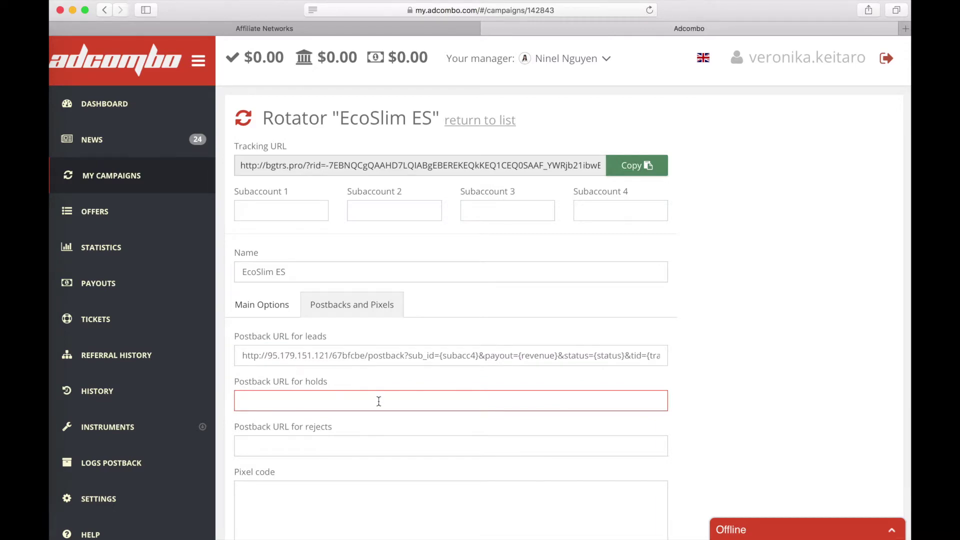
left_click(388, 29)
left_click_drag(362, 223, 740, 264)
key("super+c")
key("ctrl+Tab")
key("super+v")
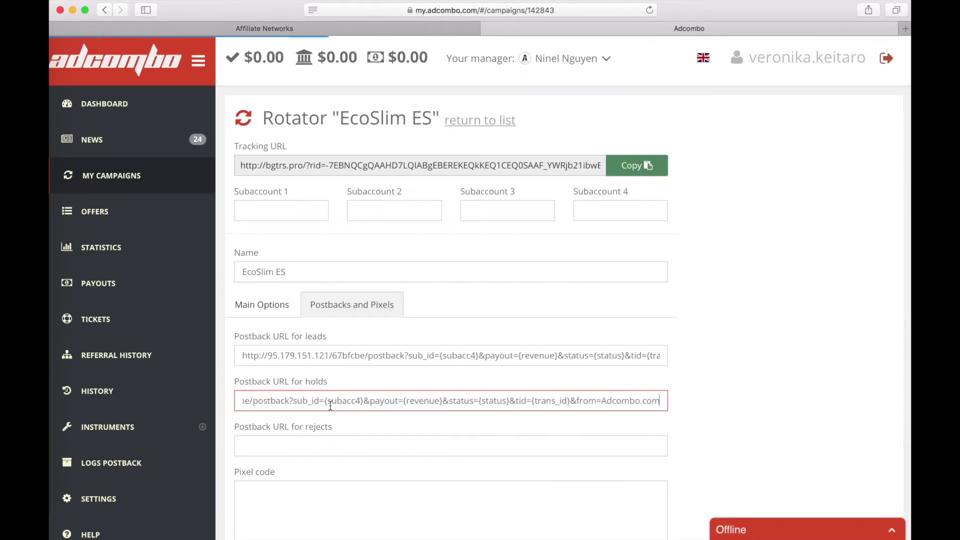
left_click(400, 29)
left_click_drag(318, 409, 409, 409)
key("super+c")
key("ctrl+Tab")
key("super+v")
- Set the rejects postback to Keitaro's postback URL plus &status=reject
key("Tab")
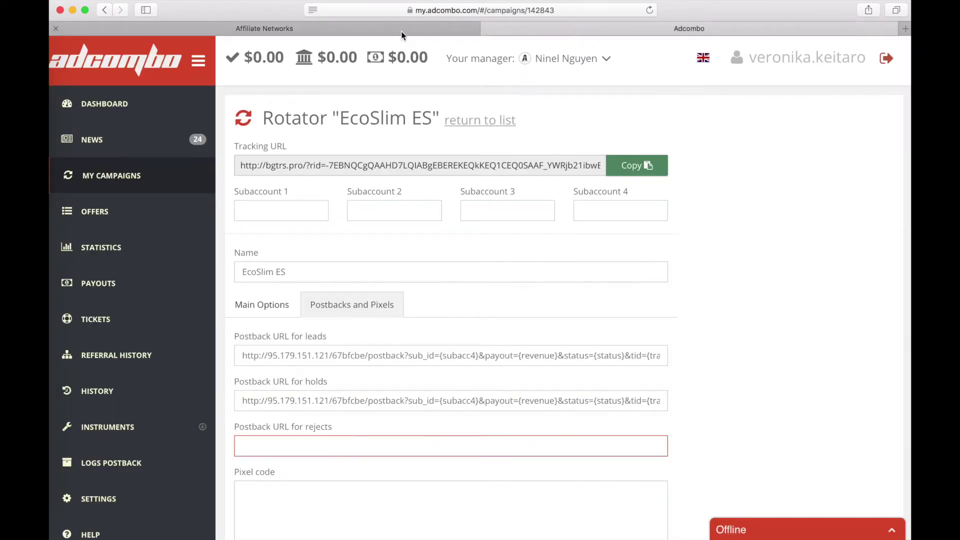
left_click(402, 30)
left_click_drag(363, 224, 645, 245)
key("super+c")
key("ctrl+Tab")
key("super+v")
key("ctrl+Tab")
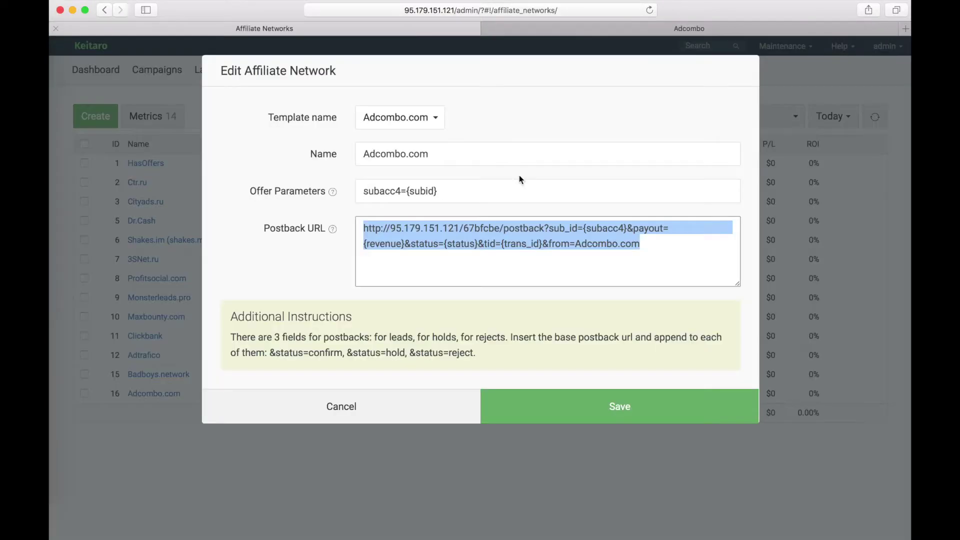
left_click_drag(410, 353, 472, 352)
key("super+c")
key("ctrl+Tab")
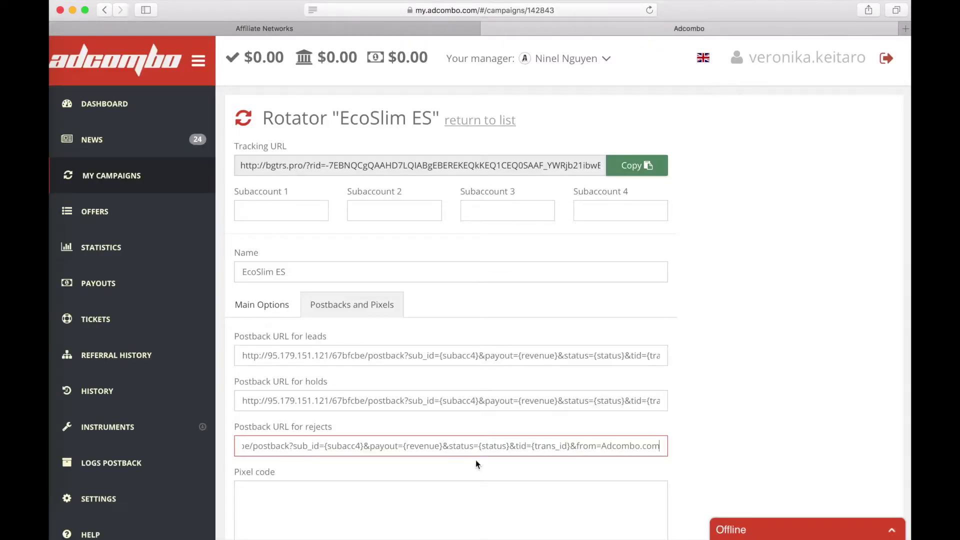
key("super+v")
left_click(518, 302)
- Save the rotator's postback settings and copy its tracking URL
scroll(528, 400, "down", 1)
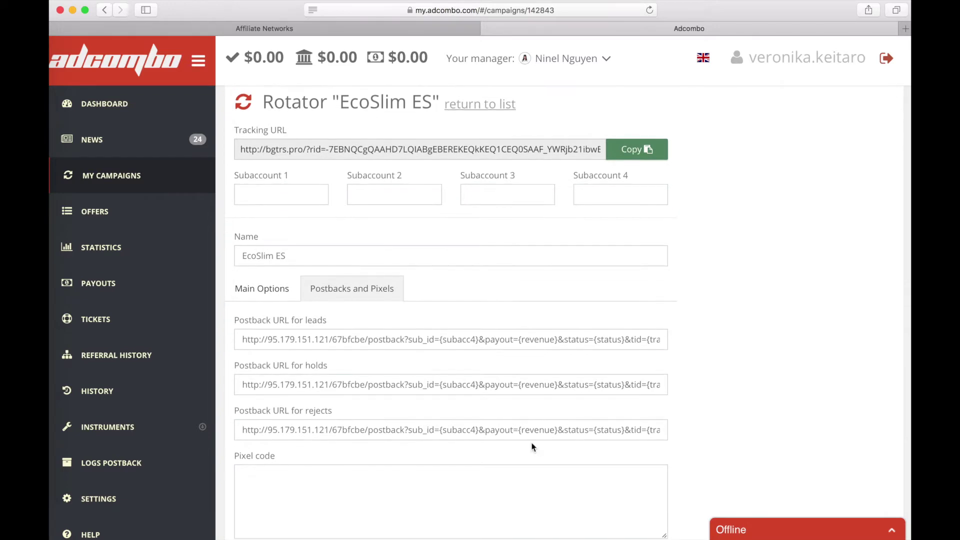
scroll(531, 446, "down", 15)
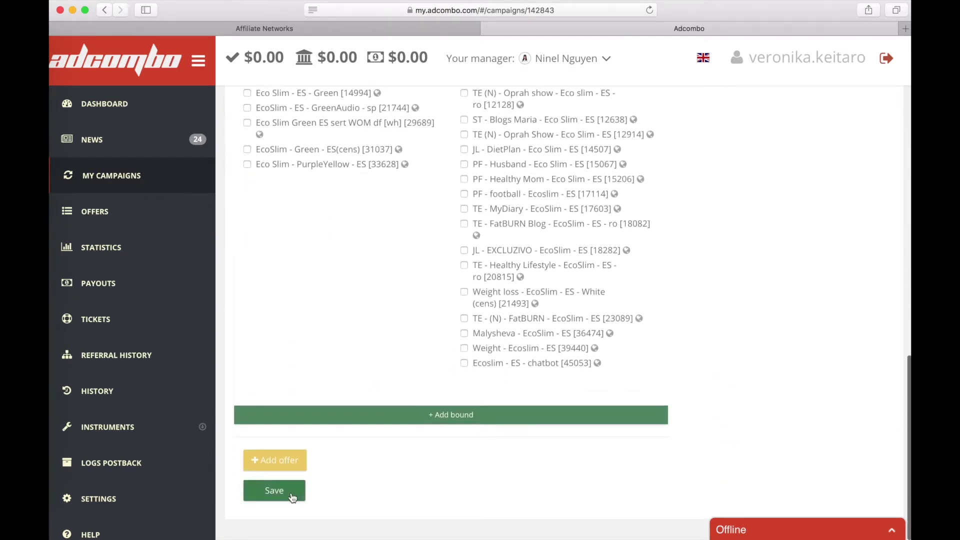
left_click(292, 496)
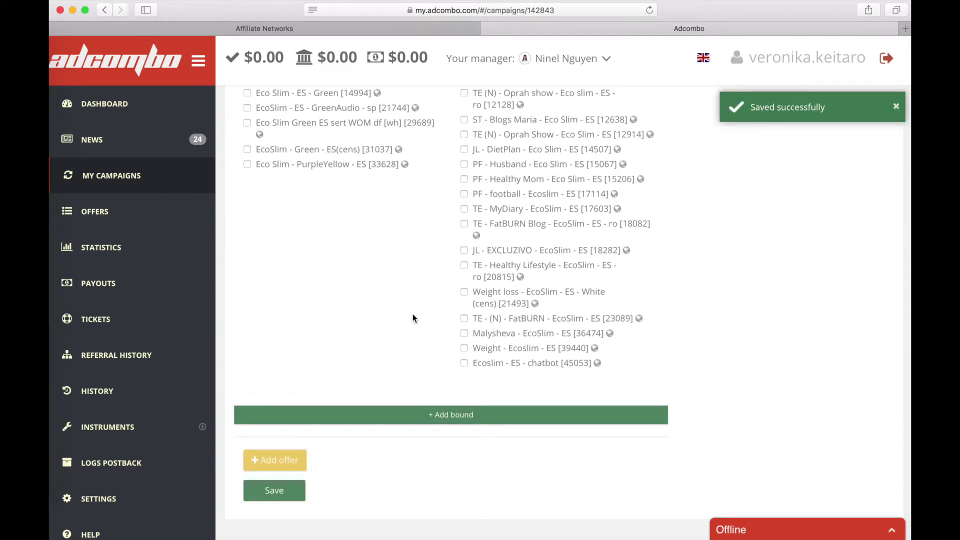
scroll(413, 318, "up", 15)
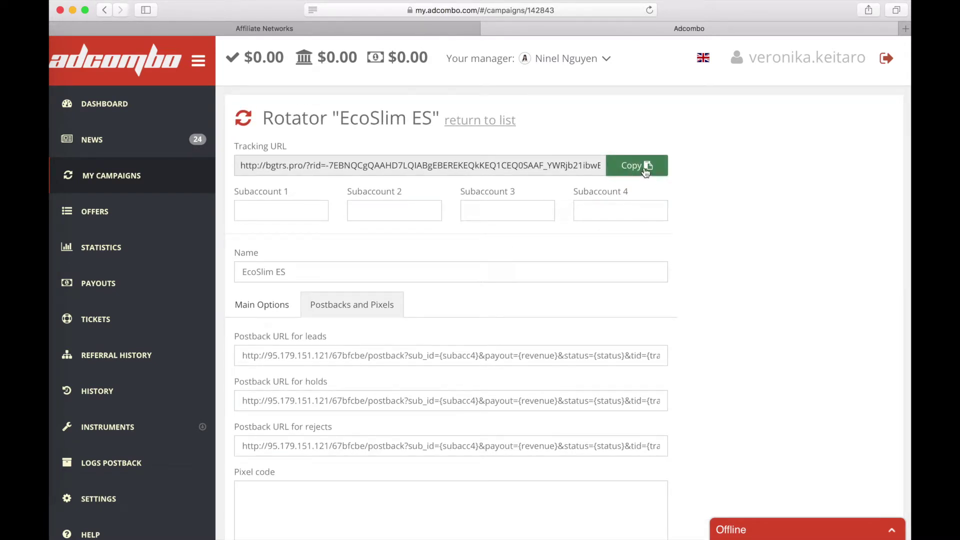
left_click(646, 172)
- Start a new Keitaro offer named 'EcoSlim ES' under the Adcombo.com network
left_click(401, 30)
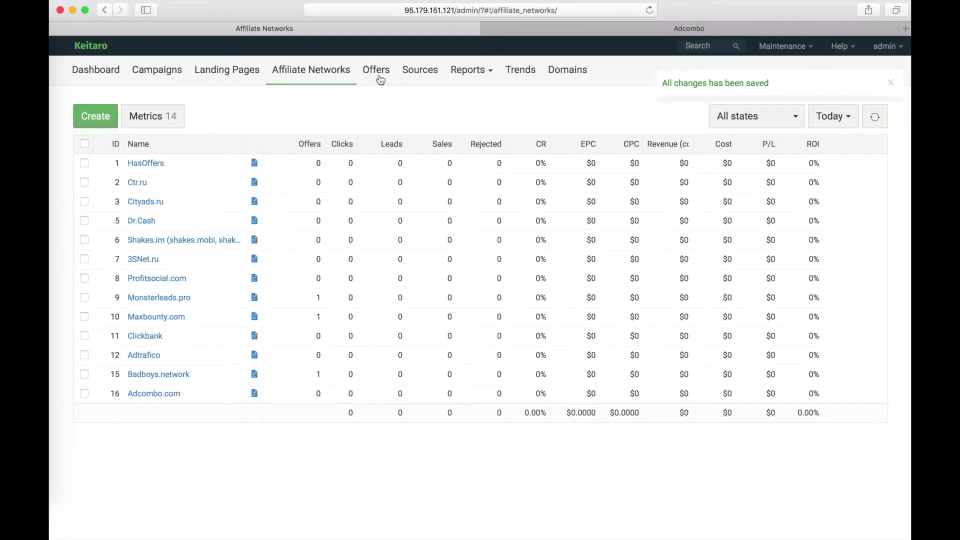
left_click(378, 73)
left_click(101, 129)
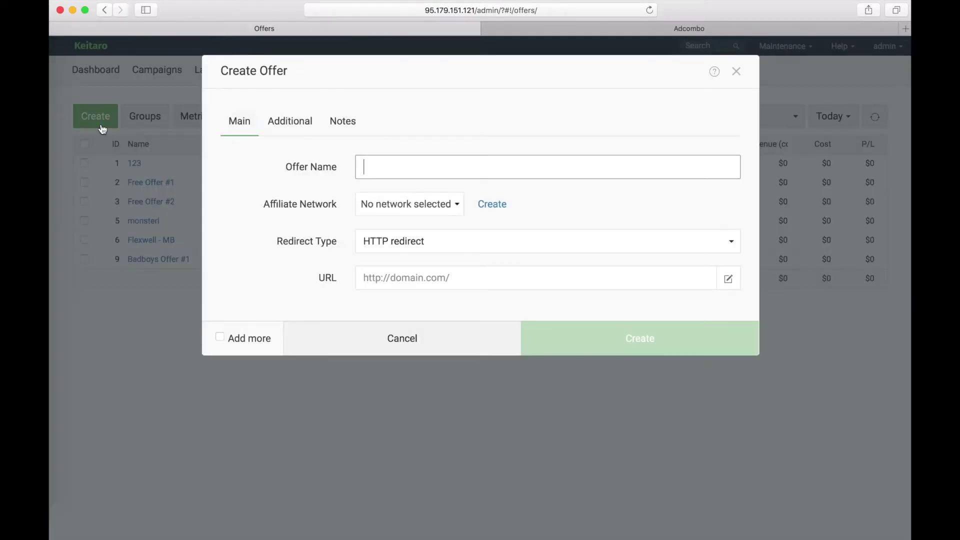
type("EcoSlim")
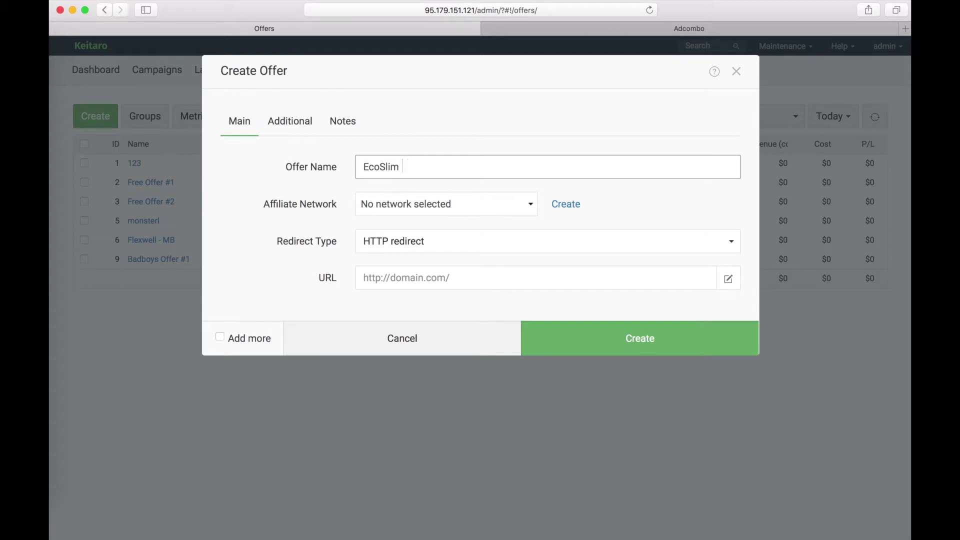
type(" ES")
left_click(516, 206)
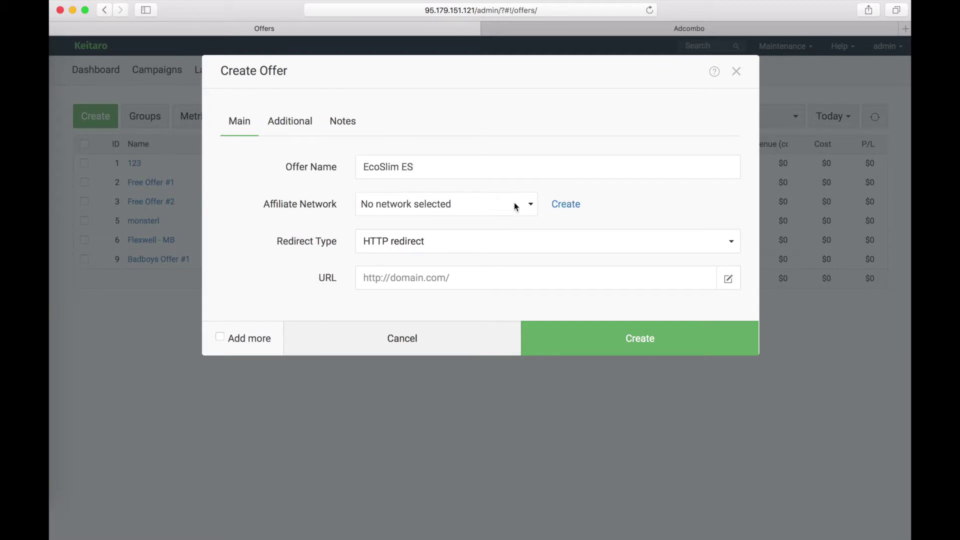
left_click(487, 205)
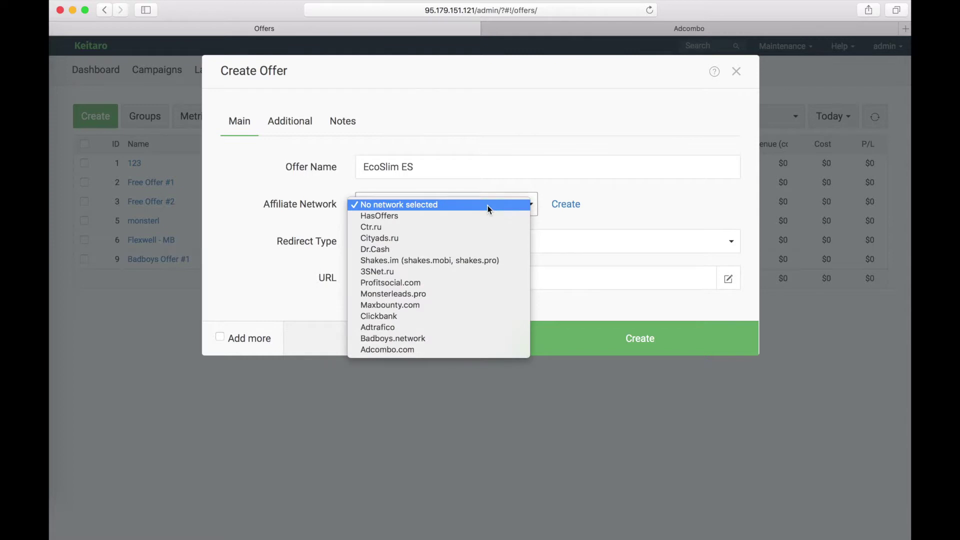
left_click(409, 347)
- Use the Adcombo tracking URL as the offer URL and create the EcoSlim ES offer
left_click(382, 278)
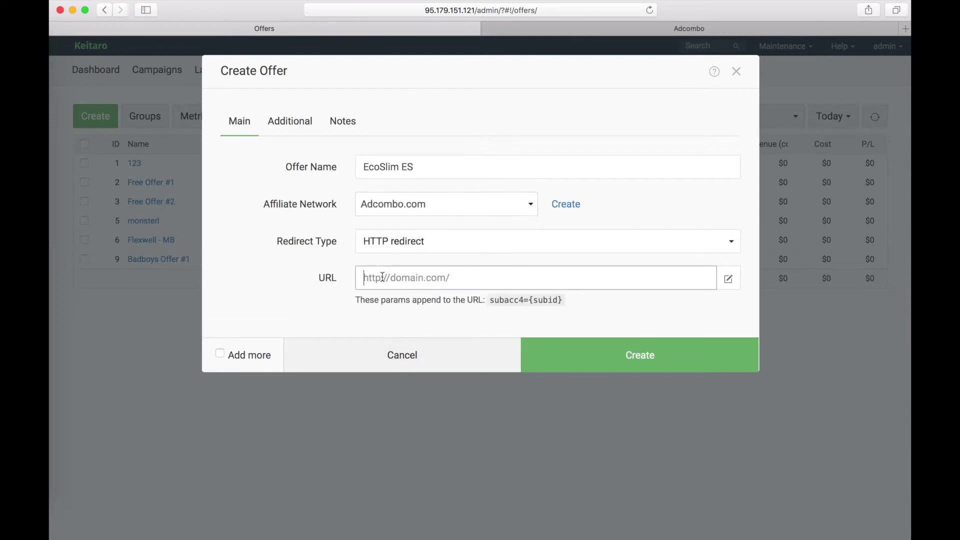
key("super+v")
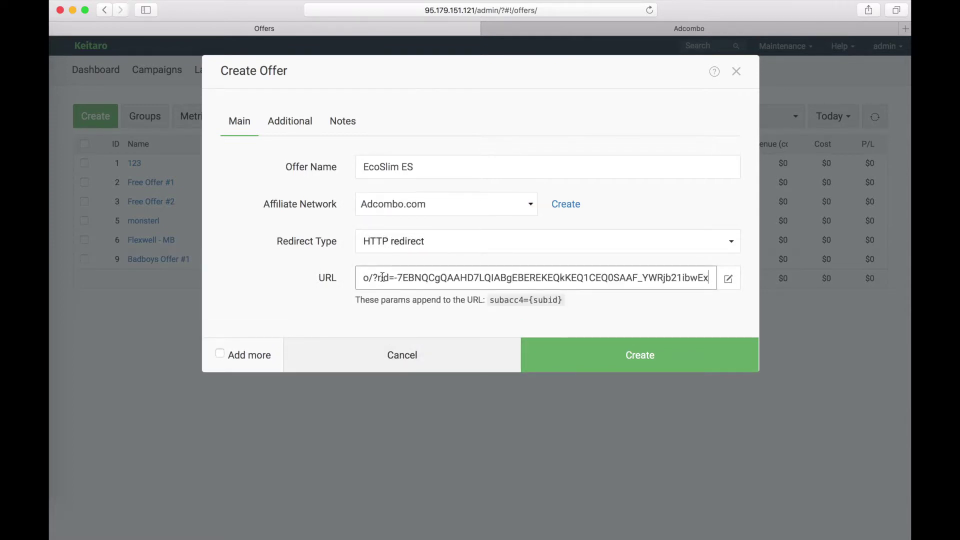
left_click(608, 368)
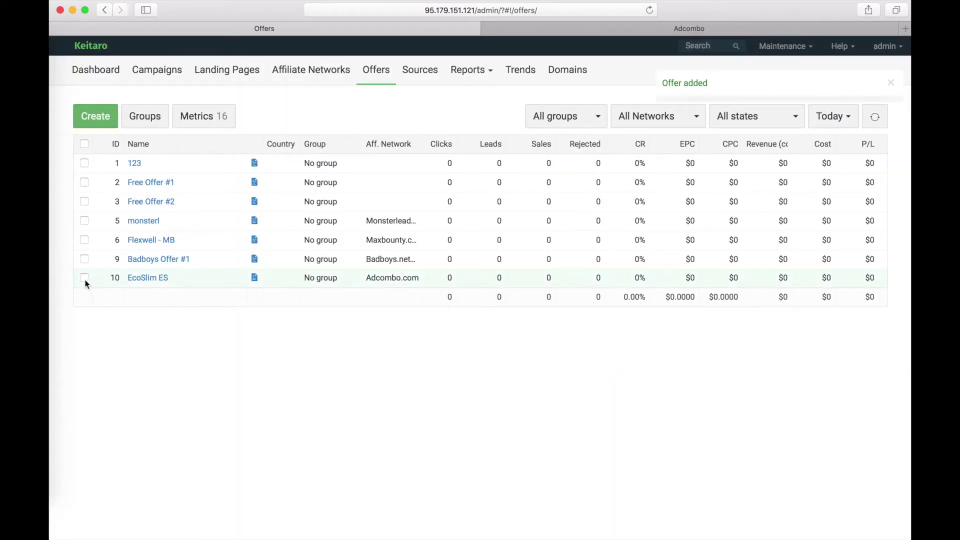
left_click(84, 277)
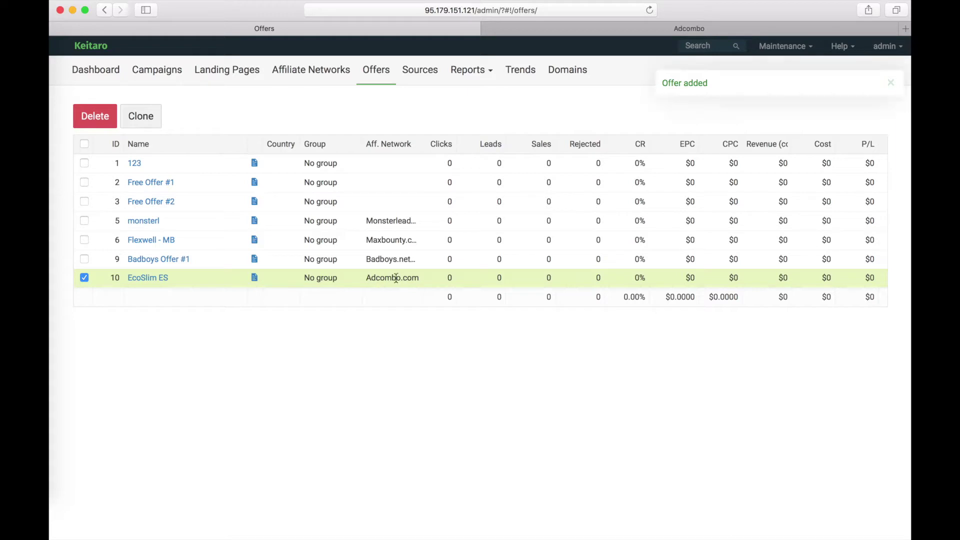
left_click(84, 278)
- Create campaign 'EcoSlim ES' with Stream 1 sending all traffic to offer EcoSlim ES, and save
left_click(160, 71)
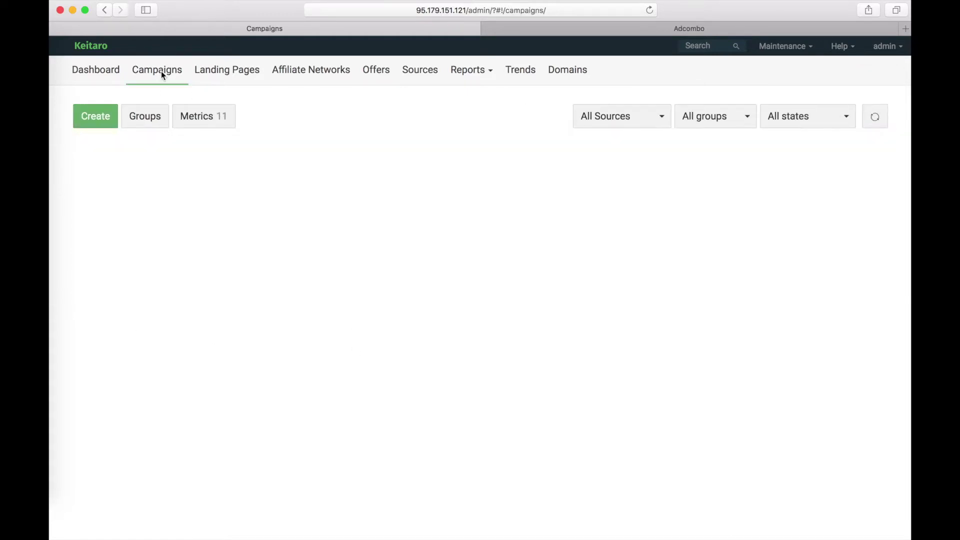
left_click(103, 118)
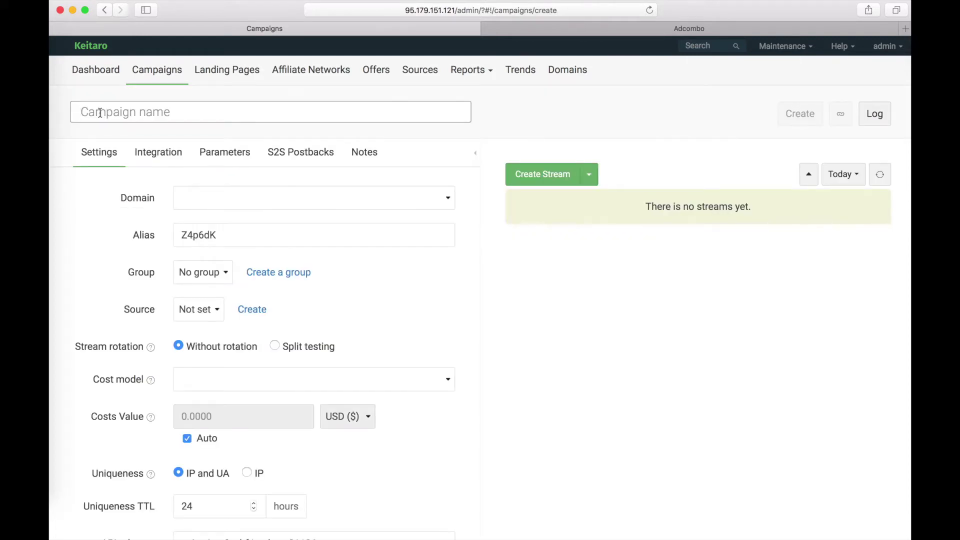
type("EcoSlim ES")
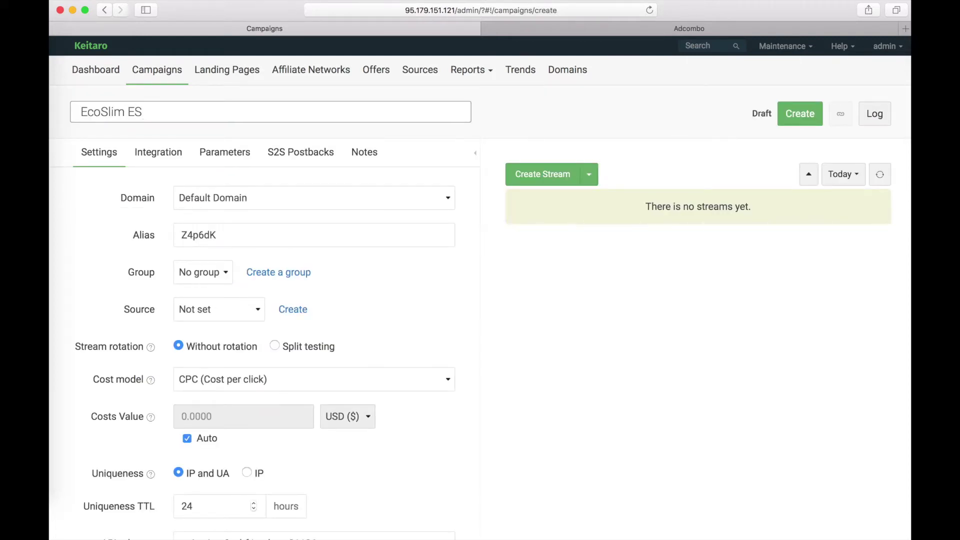
left_click(533, 180)
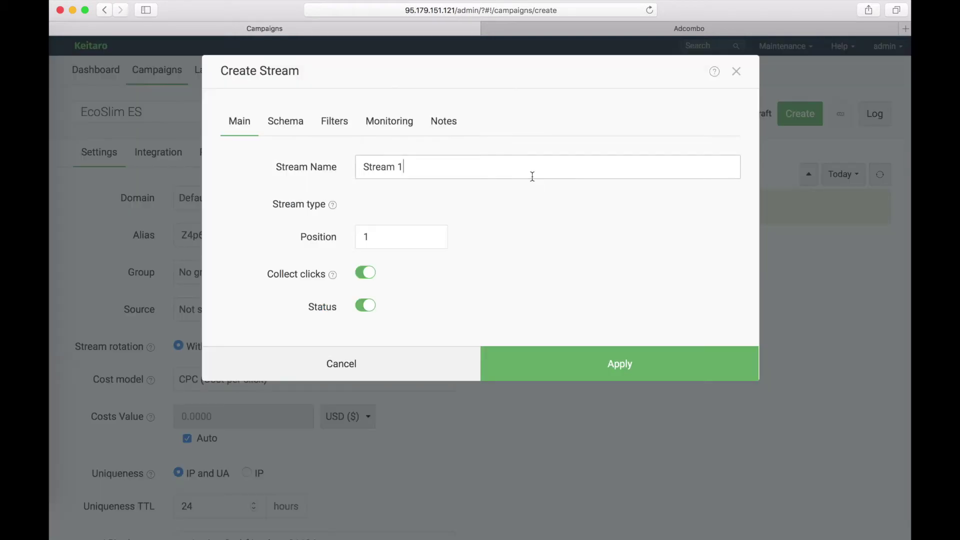
left_click(290, 128)
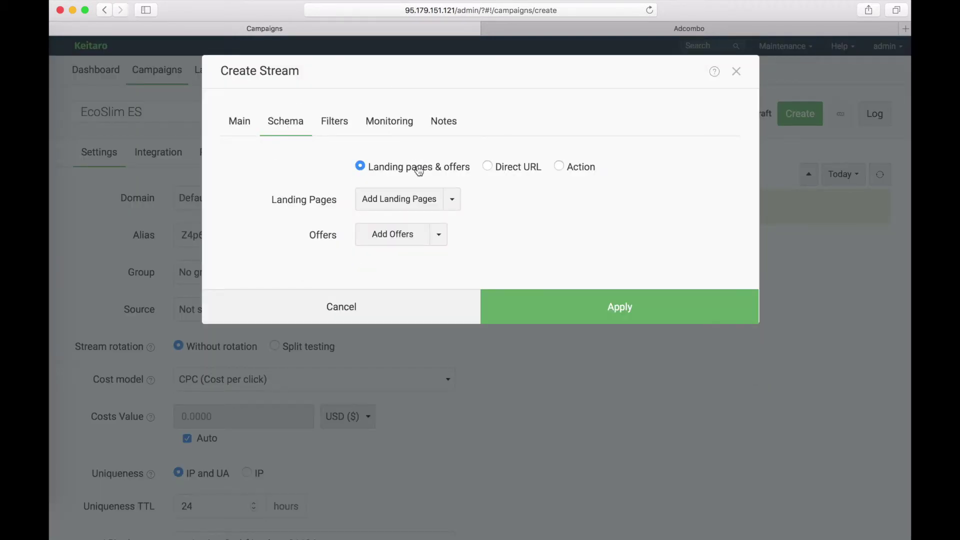
left_click(398, 233)
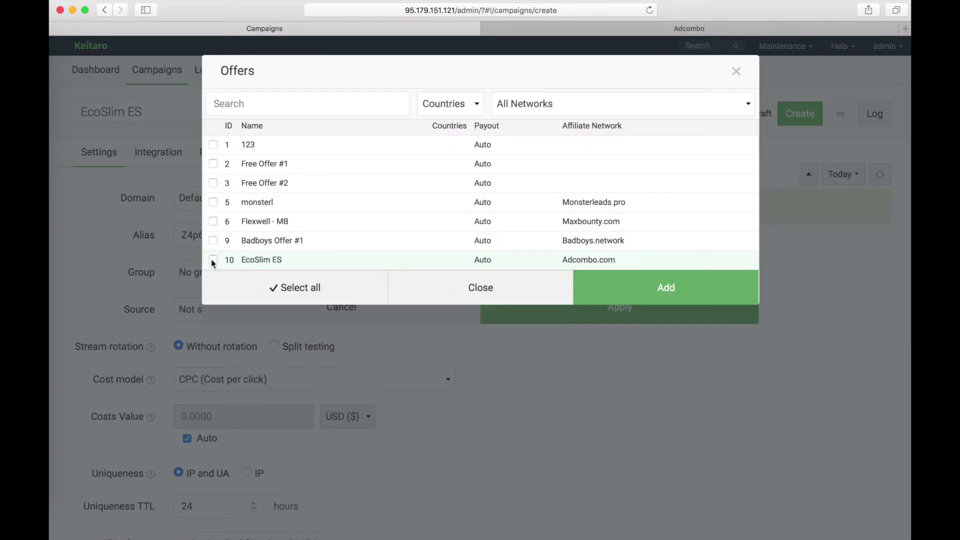
left_click(213, 261)
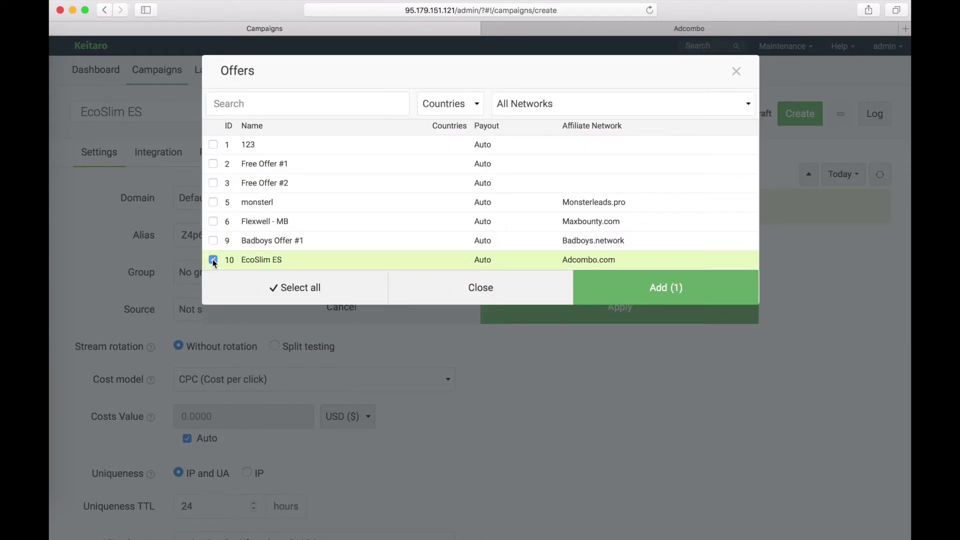
left_click(649, 292)
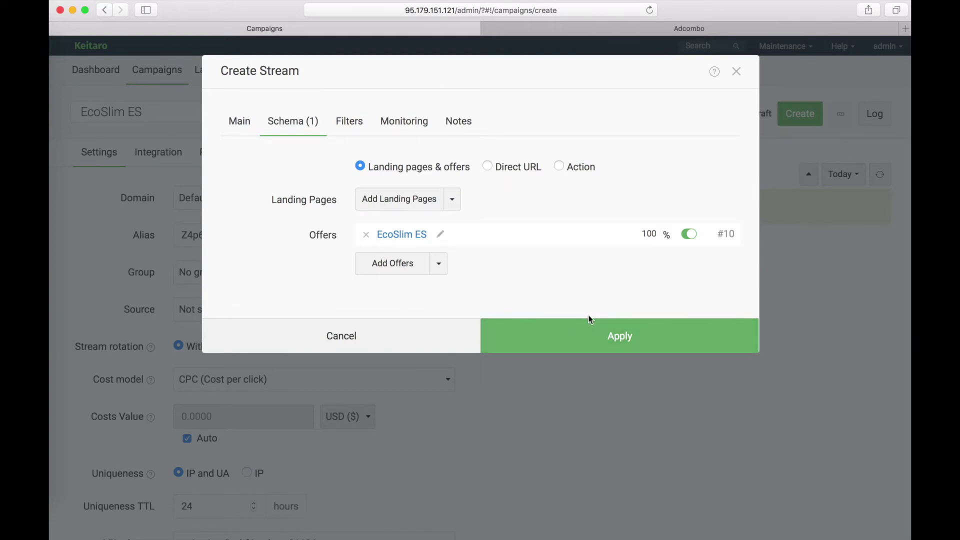
left_click(599, 338)
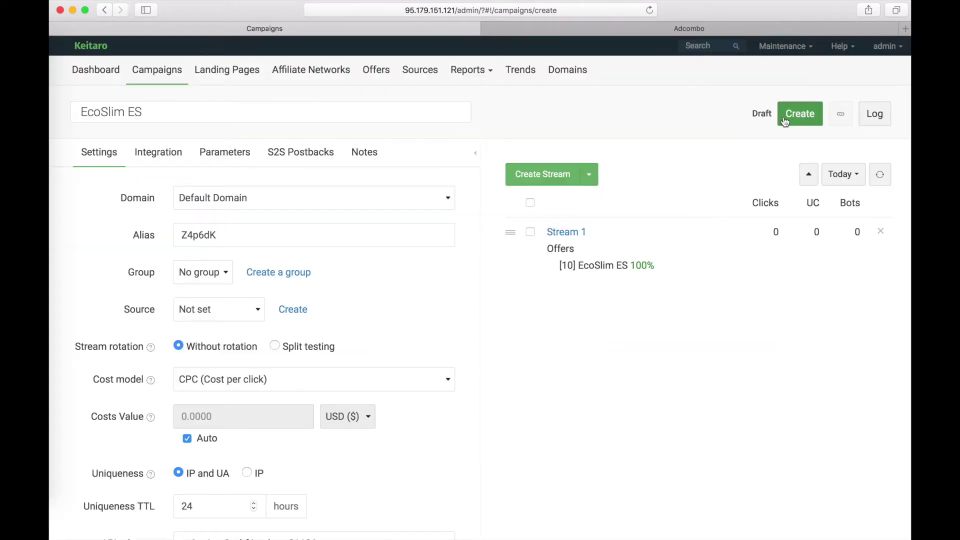
left_click(799, 115)
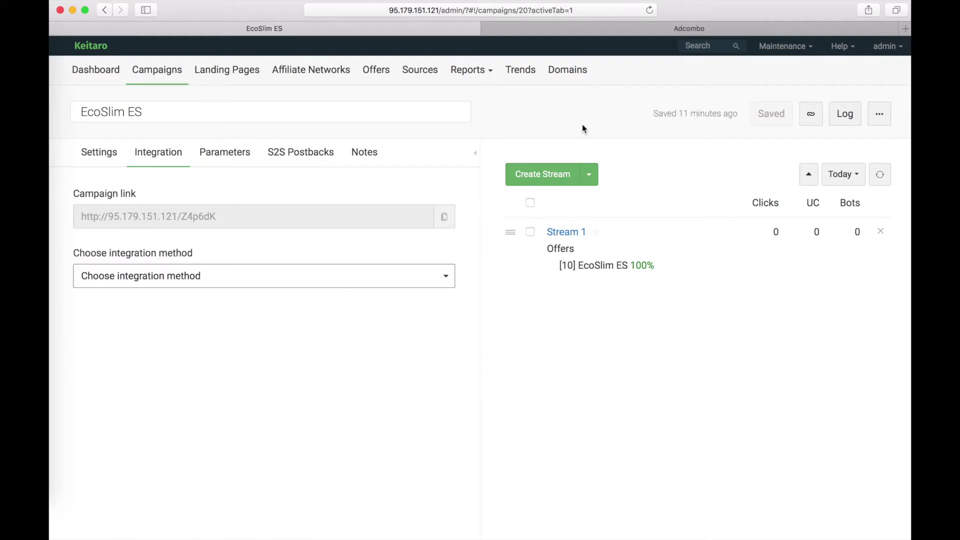
- Open the campaign link and submit a test order with a customer's full name and Spanish phone number
left_click(811, 114)
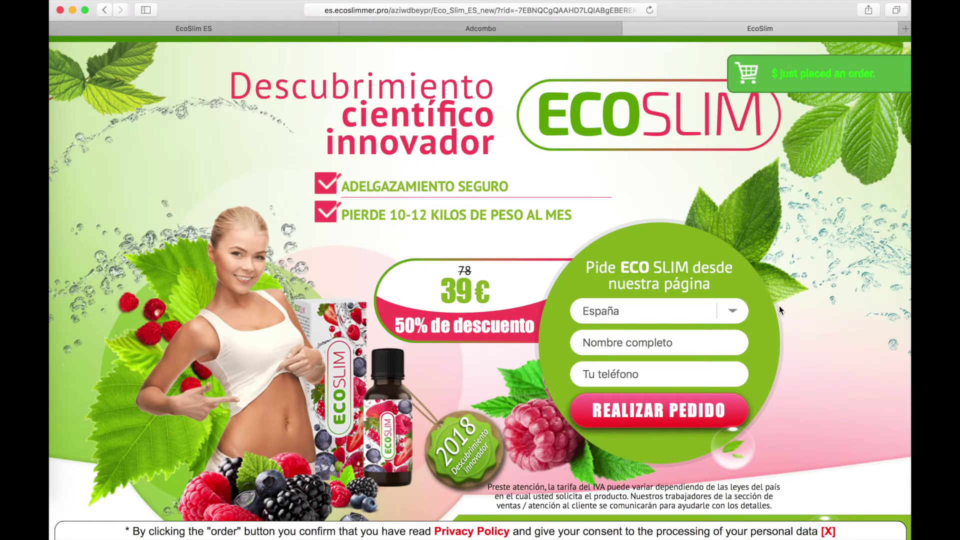
left_click(602, 345)
left_click(604, 371)
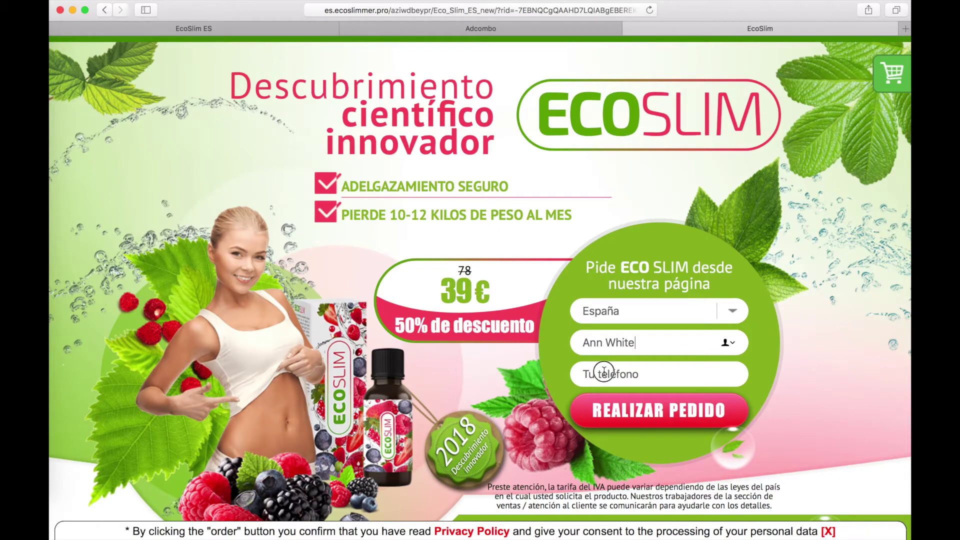
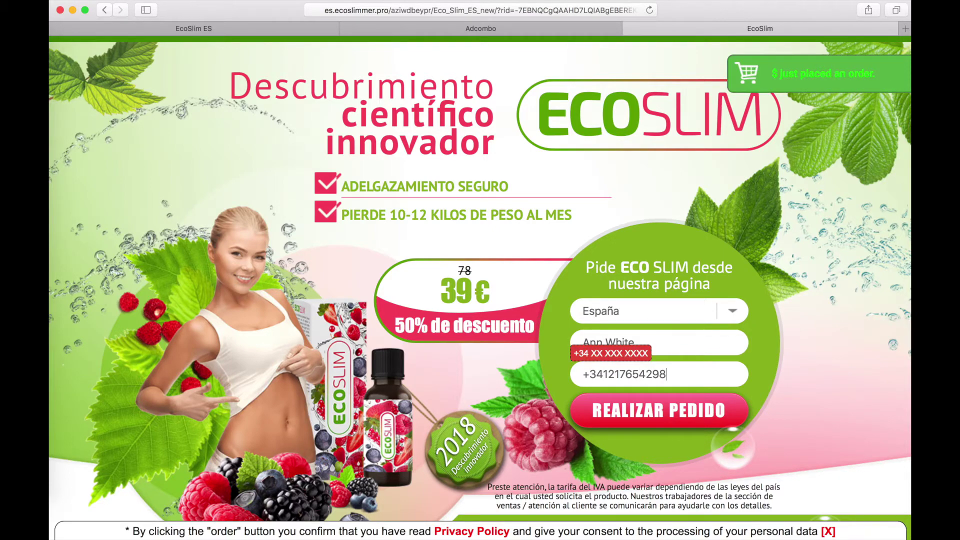
key("Return")
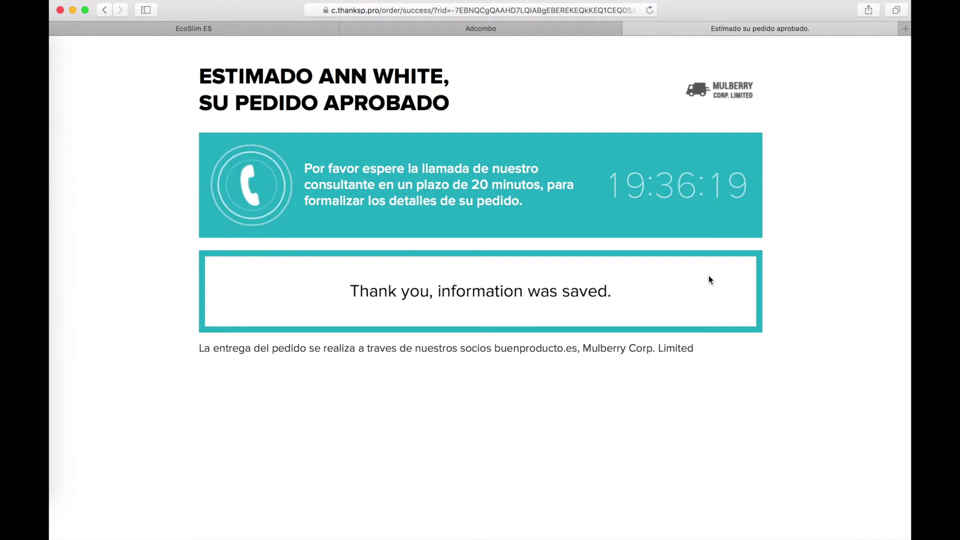
- Check Adcombo Statistics' Holds columns for the EcoSlim ES held conversion worth 21,00
left_click(508, 31)
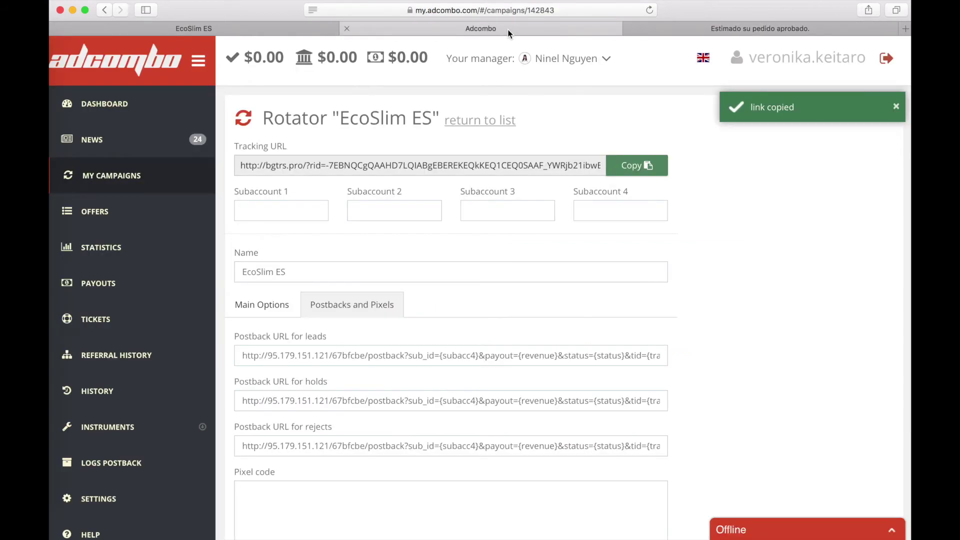
left_click(115, 249)
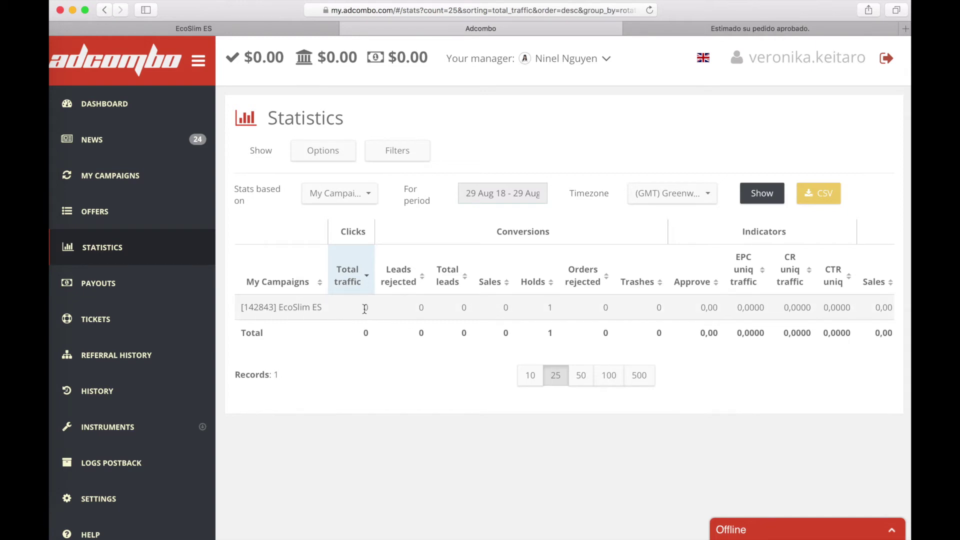
scroll(365, 308, "right", 5)
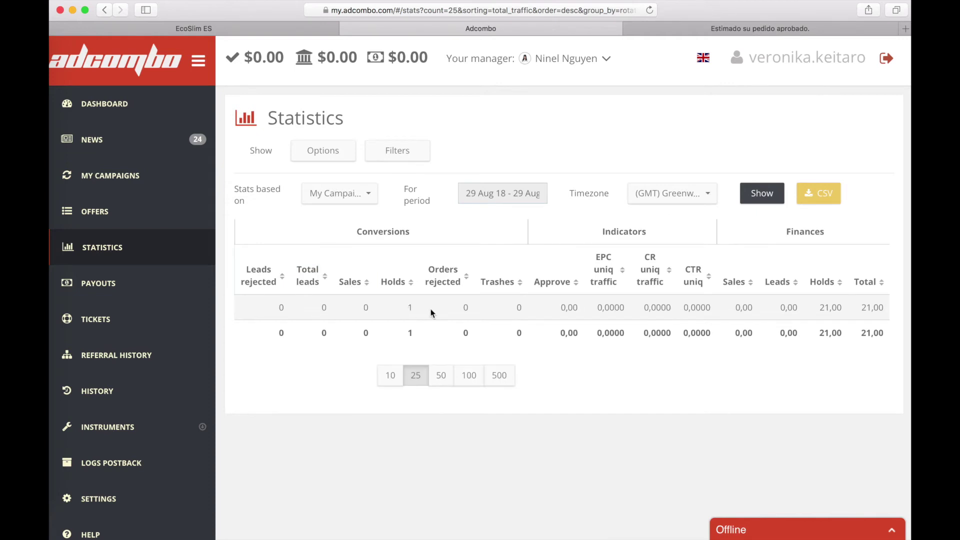
left_click(407, 309)
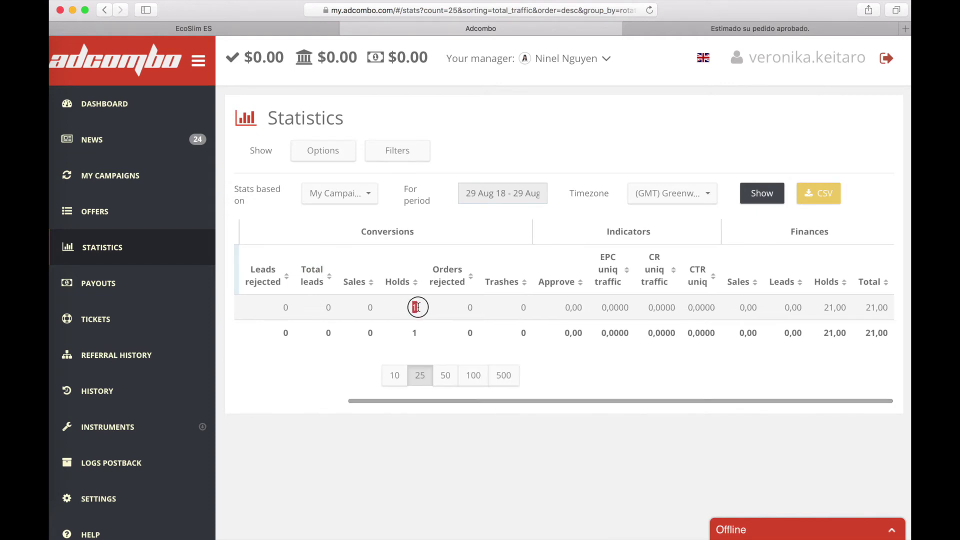
scroll(740, 289, "right", 1)
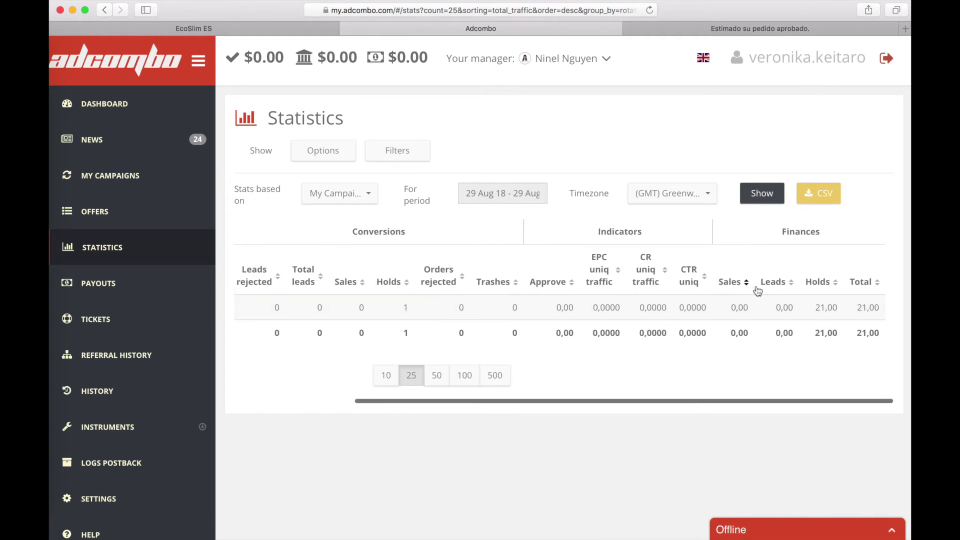
left_click(295, 30)
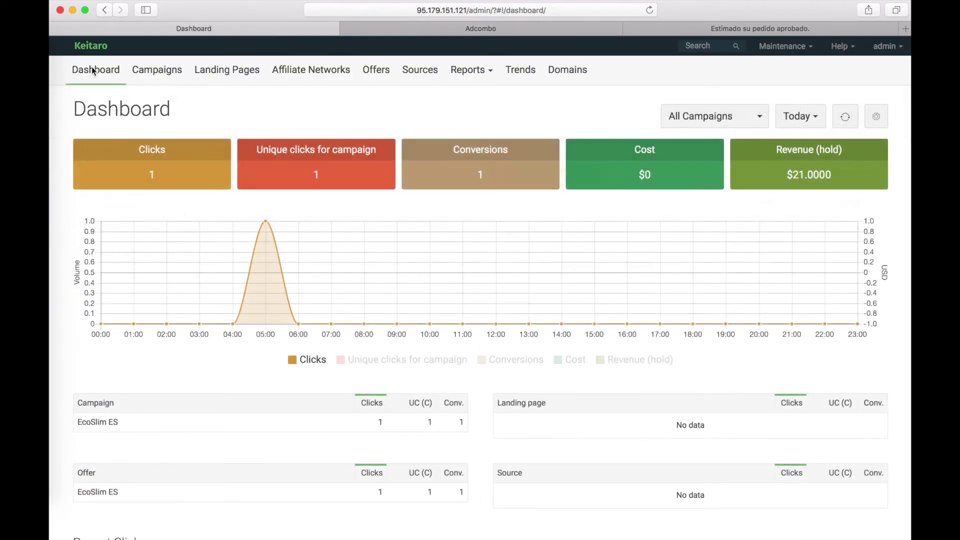